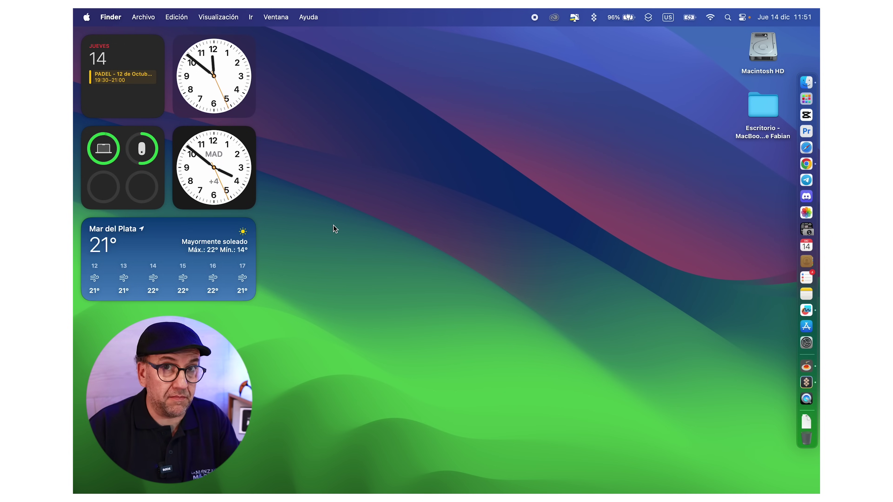
# - Open the information about this Mac and go on to its detailed system information
pyautogui.click(86, 17)
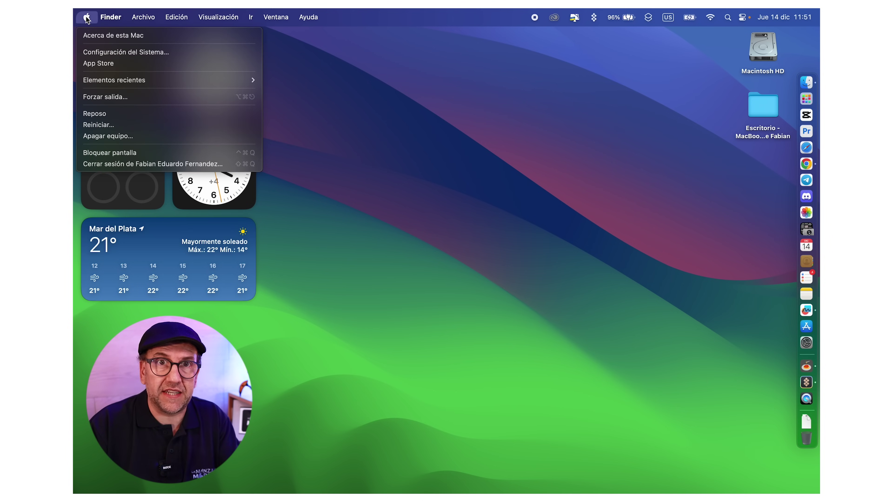
pyautogui.click(92, 35)
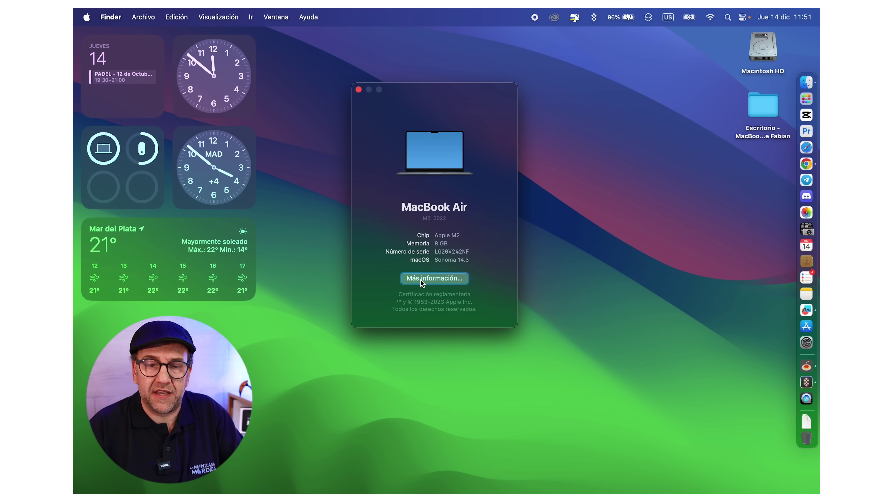
pyautogui.click(433, 279)
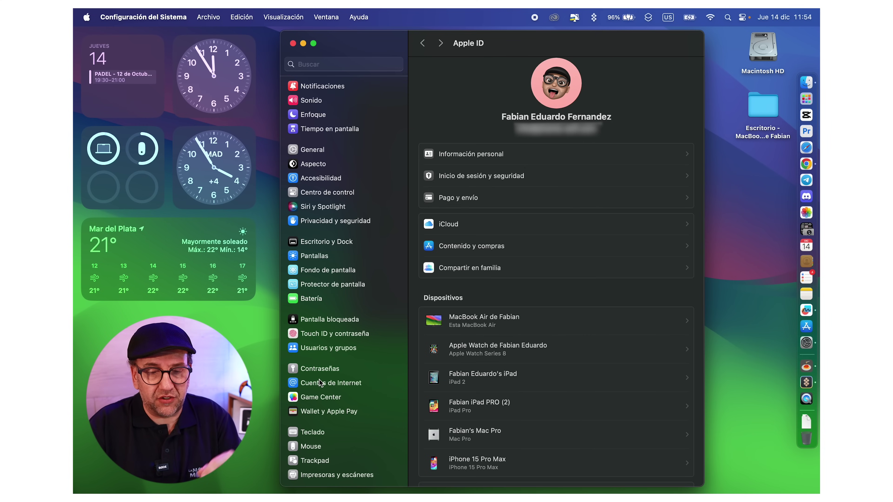
# - Open Cuentas de Internet and view the account providers that can be added, including the option for another account
pyautogui.click(337, 388)
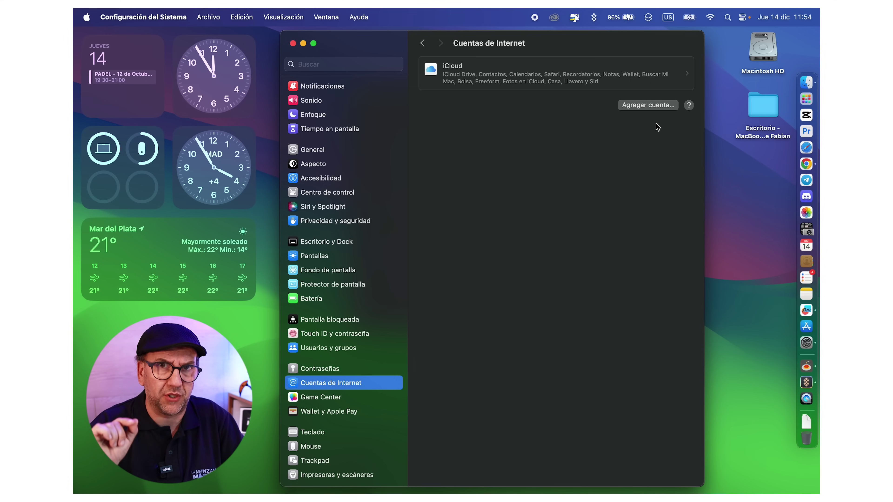
pyautogui.click(647, 106)
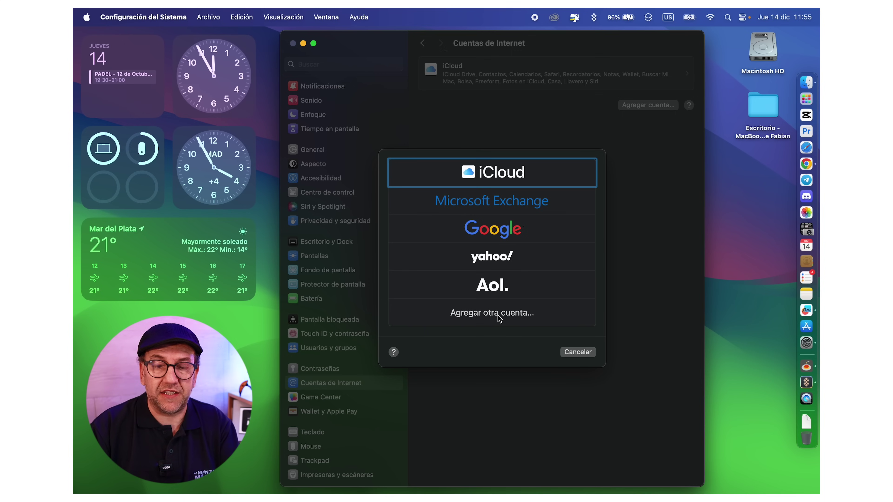
pyautogui.click(497, 313)
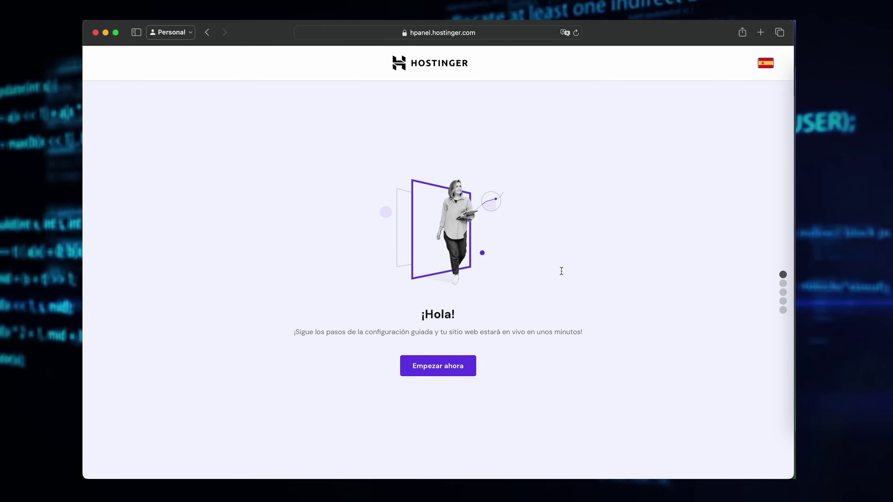
# - In Safari, start Hostinger's guided setup for a new website and set its website type to Blog
pyautogui.click(438, 369)
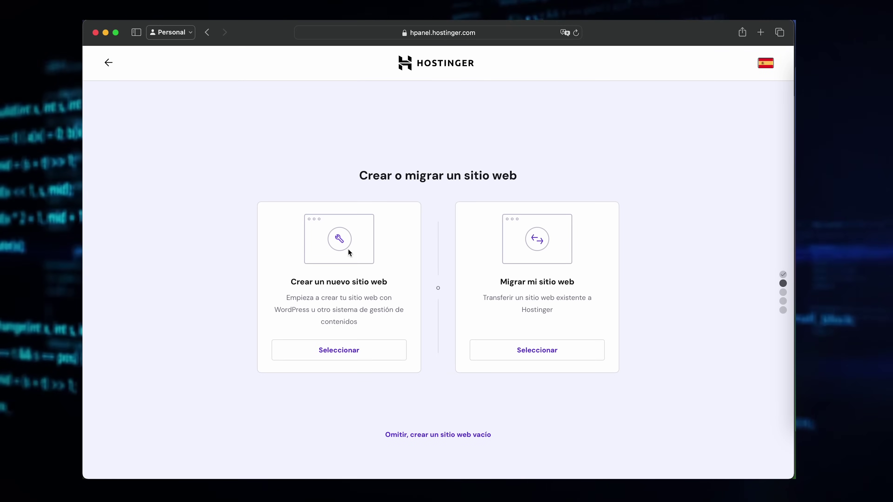
pyautogui.click(339, 350)
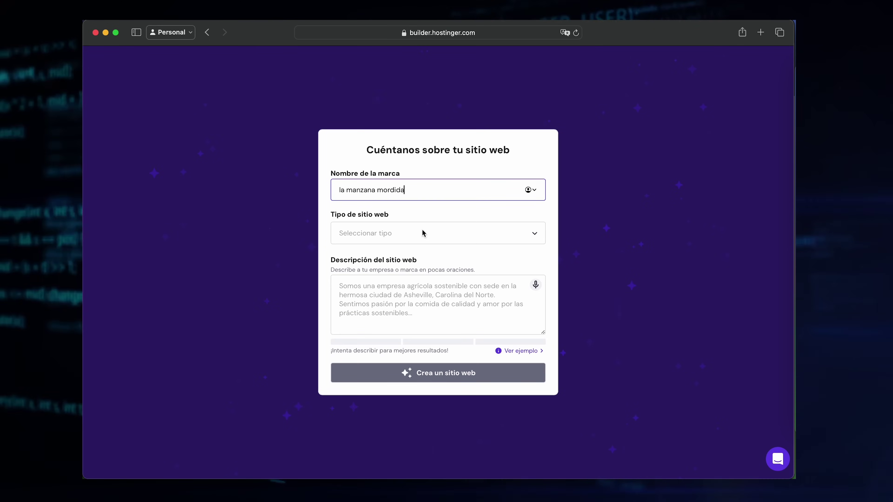
pyautogui.click(422, 233)
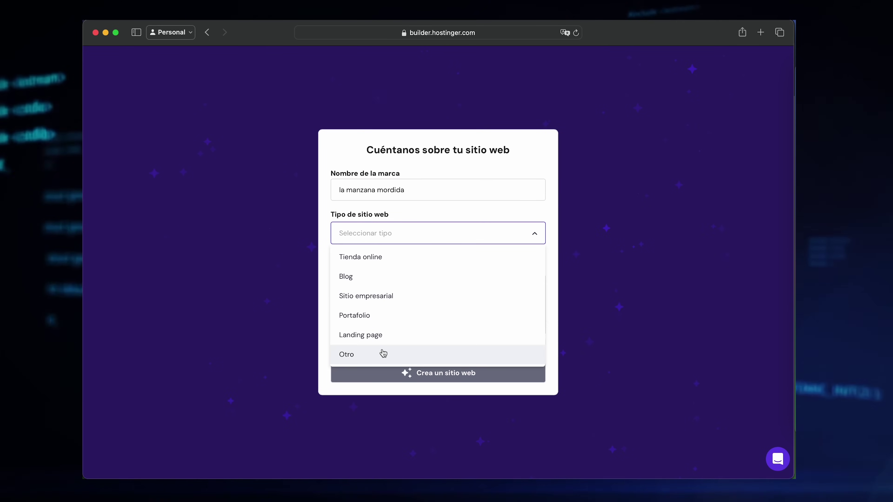
pyautogui.click(375, 277)
pyautogui.click(413, 311)
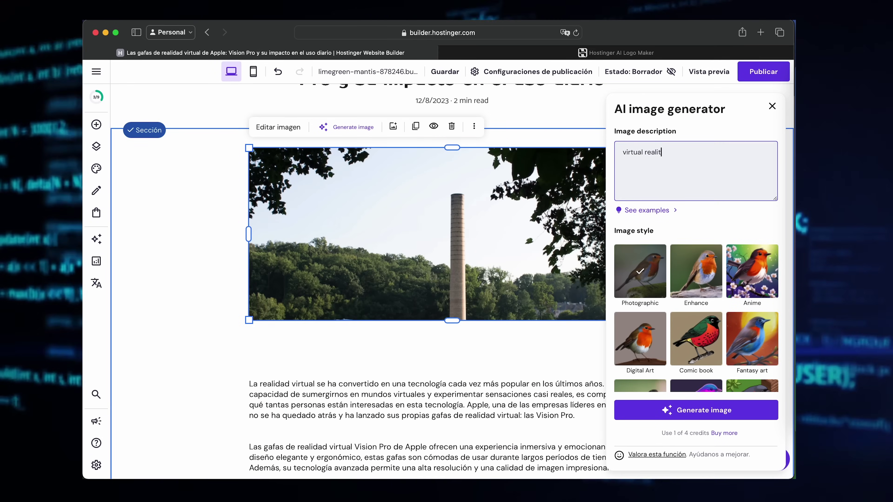
# - Generate a Photographic-style AI image described as "virtual reality" and use it for the blog post's picture
pyautogui.write('y')
pyautogui.click(717, 415)
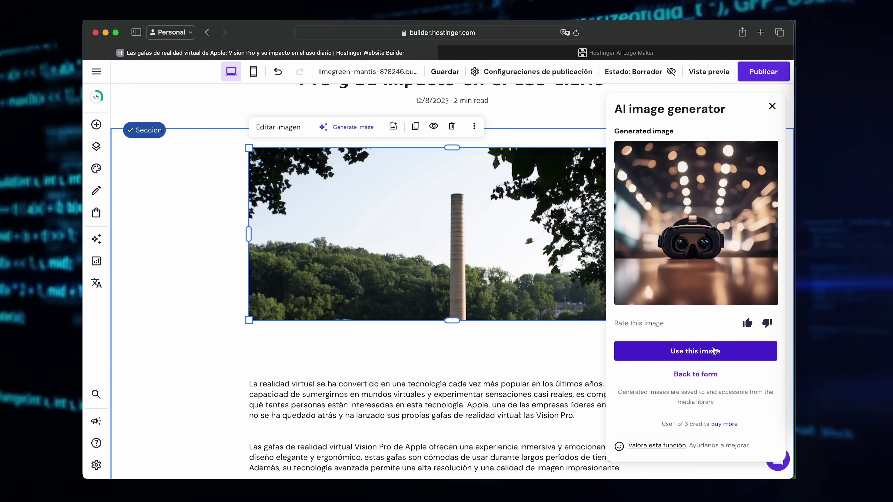
pyautogui.click(713, 350)
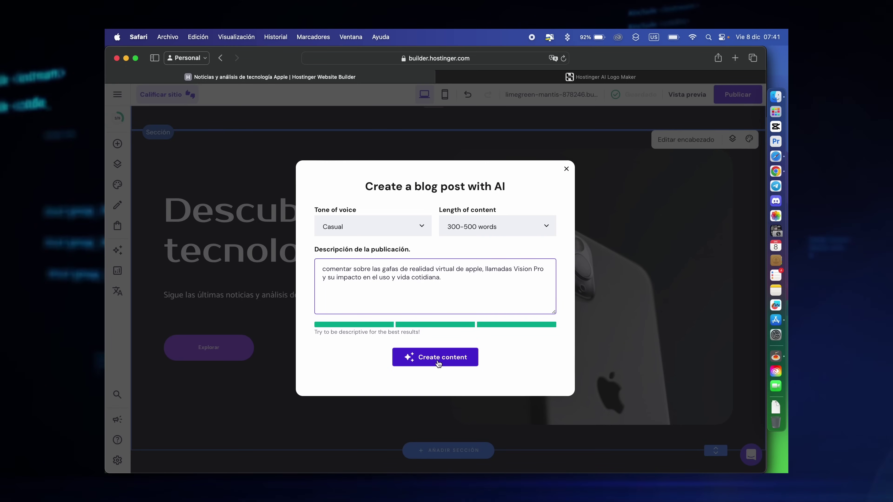
# - Generate the casual 300-500 word AI blog post about Apple's Vision Pro and look through its text
pyautogui.click(437, 359)
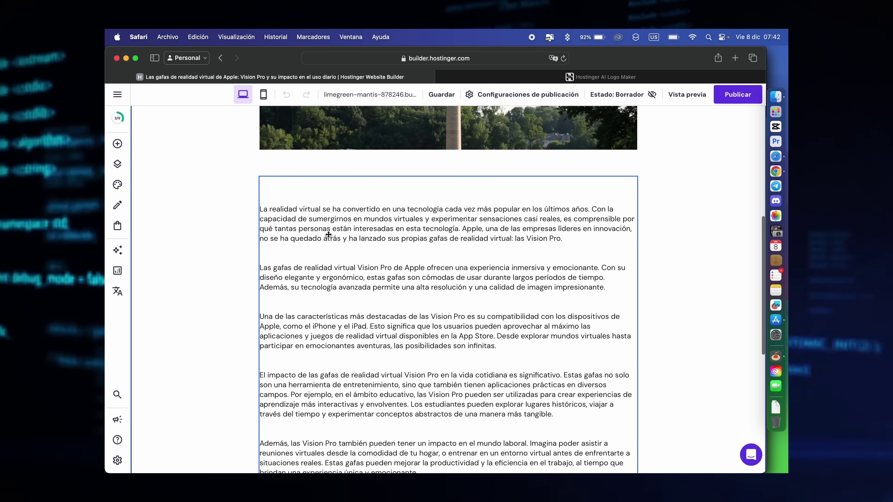
pyautogui.scroll(-5, 463, 219)
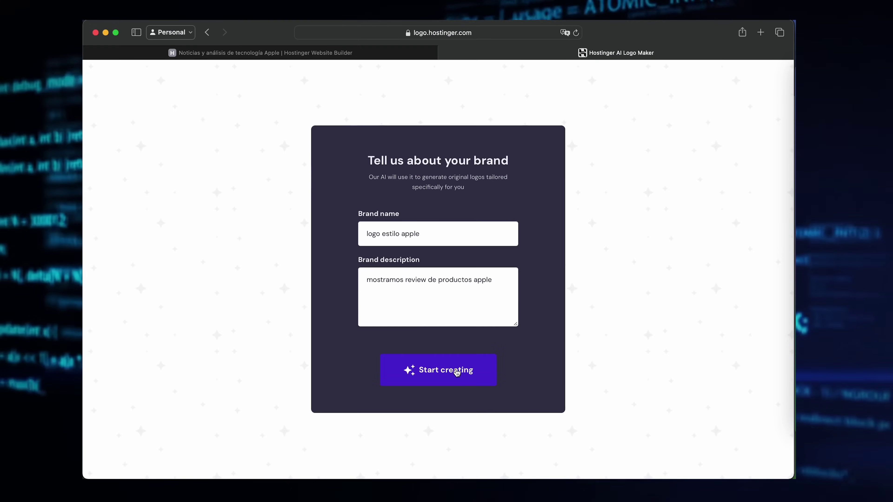
# - Start creating AI logos for the brand "logo estilo apple" and choose the free temporary domain for the website
pyautogui.click(456, 372)
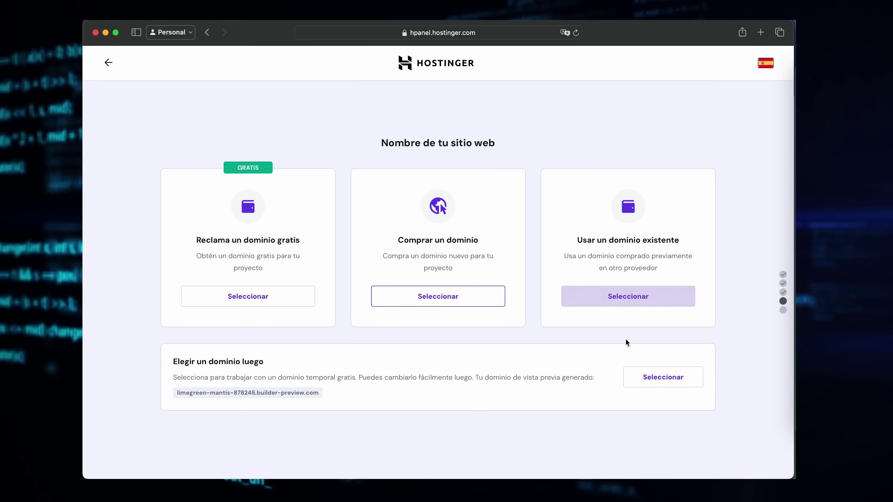
pyautogui.click(650, 376)
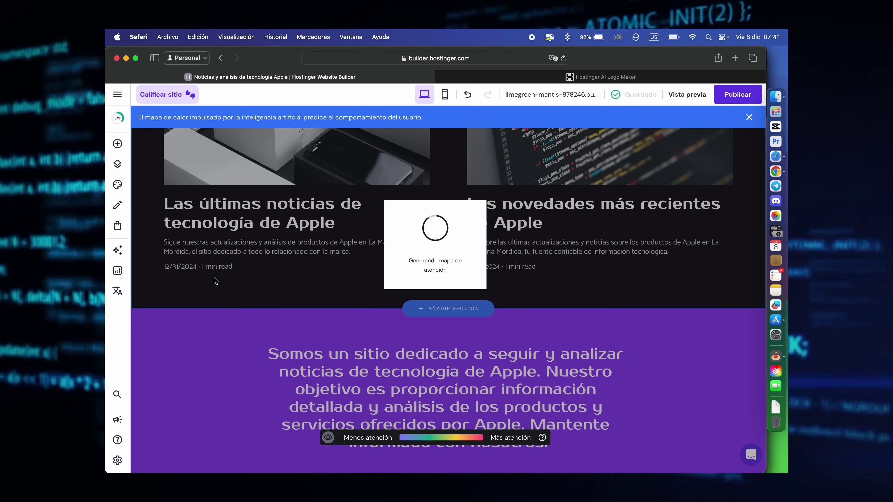
# - Examine the AI attention heat map across the page, from the news articles up to the header
pyautogui.scroll(5, 329, 351)
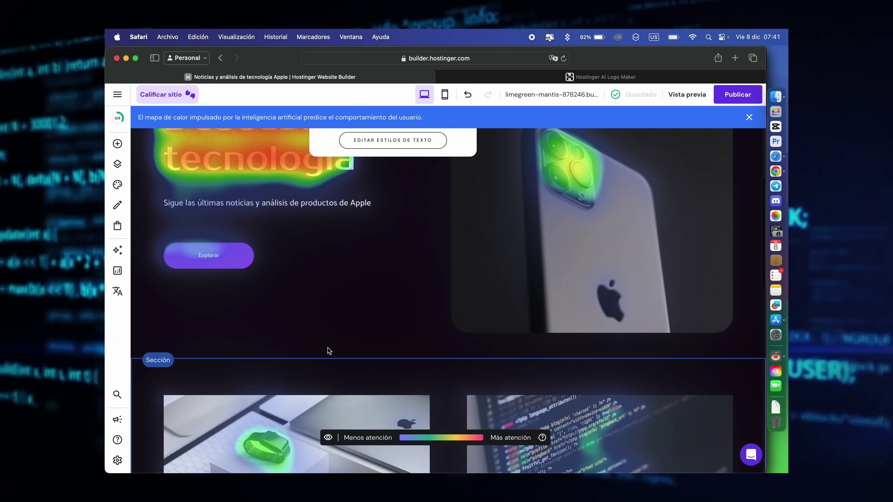
pyautogui.scroll(3, 329, 351)
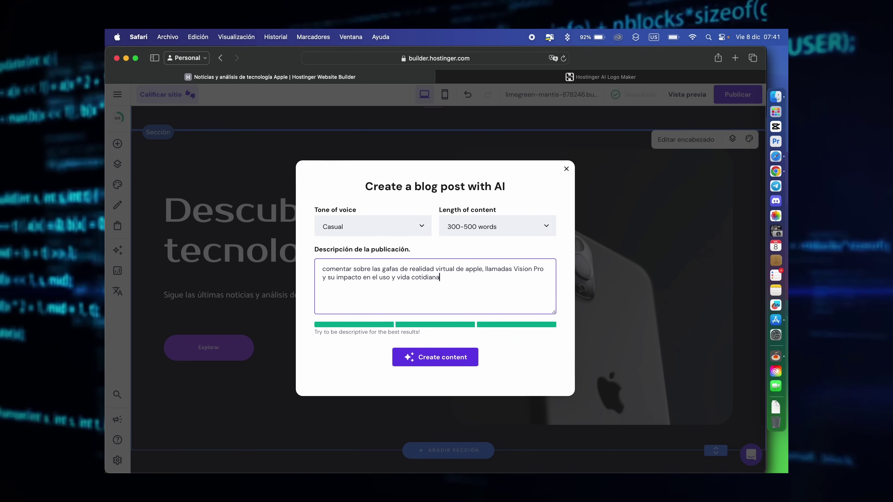
# - Finish the AI blog post description about the Vision Pro's everyday impact with a period and create the content
pyautogui.write('.')
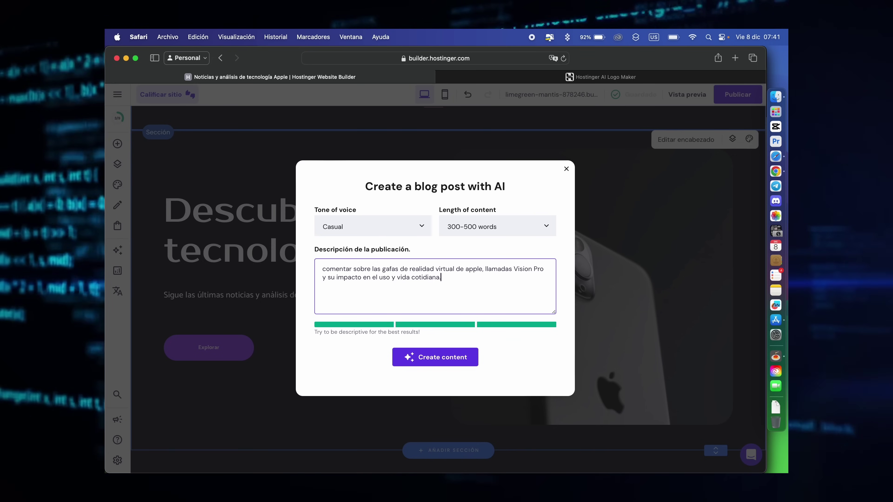
pyautogui.click(438, 362)
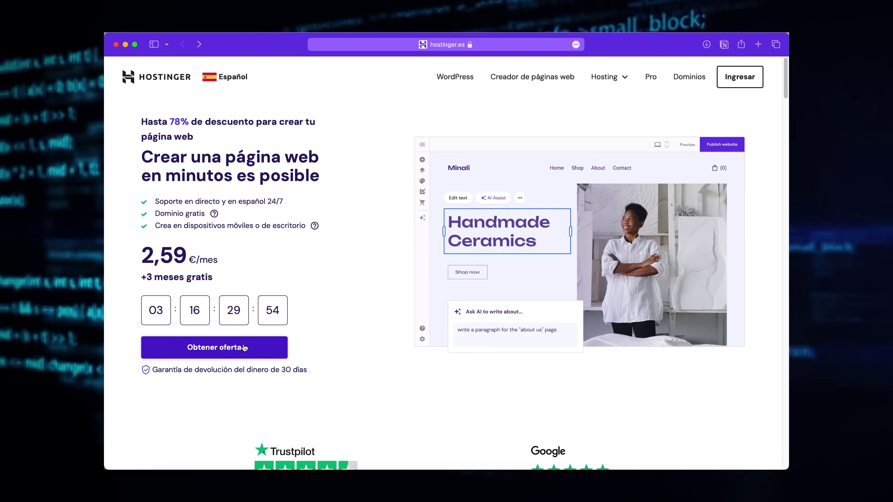
# - Add the "Creador de páginas web + hosting" plan at 2,59 €/mes to the Hostinger cart
pyautogui.scroll(-9, 245, 347)
pyautogui.scroll(-5, 245, 348)
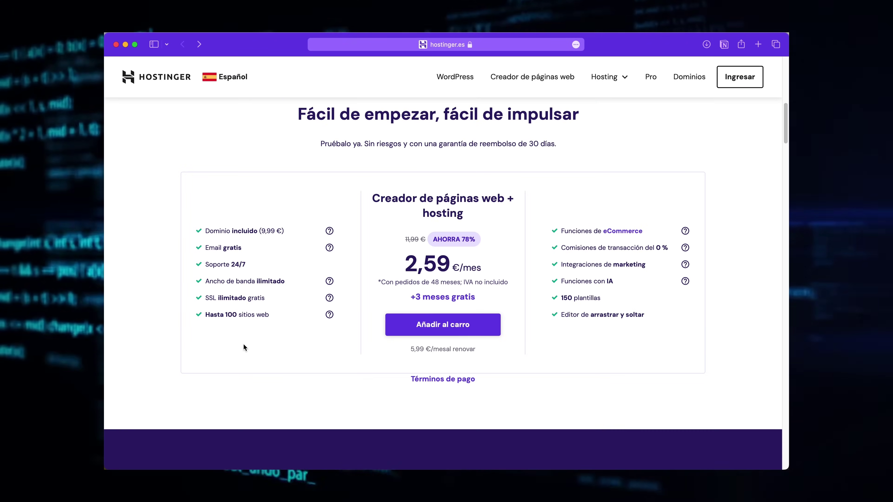
pyautogui.click(443, 325)
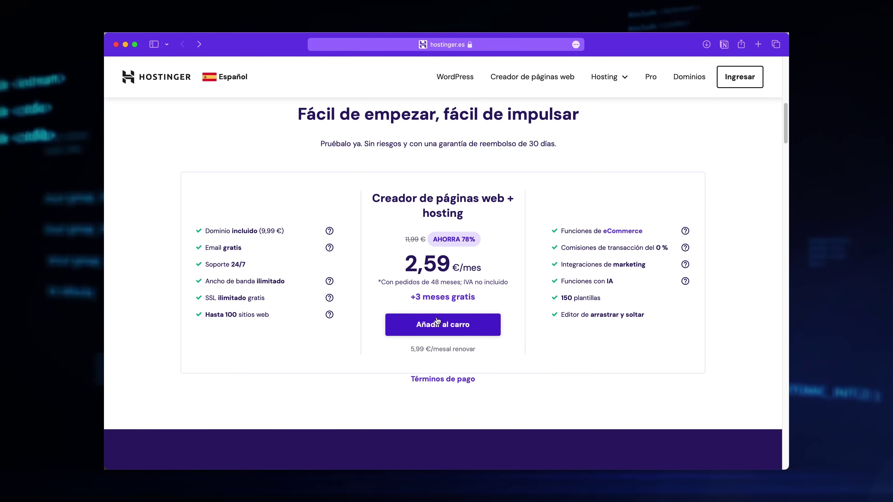
# - Apply the discount coupon MANZANAMORDIDA to the 48-month plan in the checkout
pyautogui.scroll(-10, 444, 324)
pyautogui.scroll(-6, 444, 324)
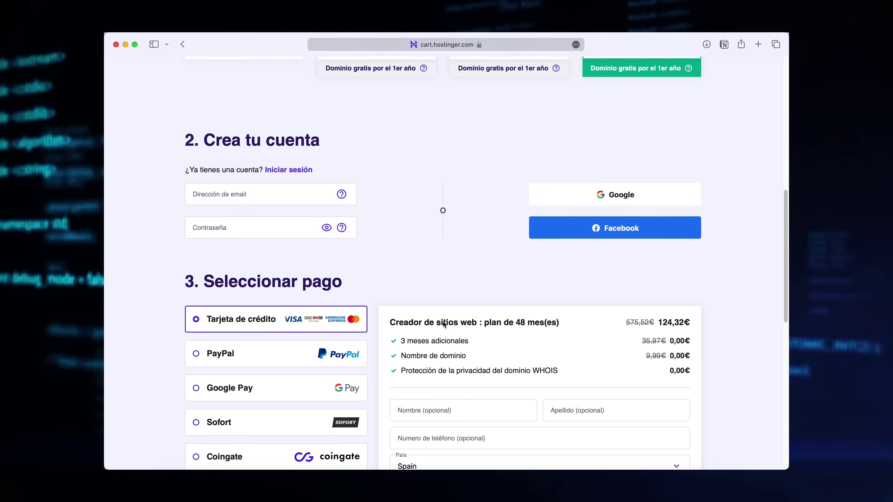
pyautogui.scroll(-7, 443, 324)
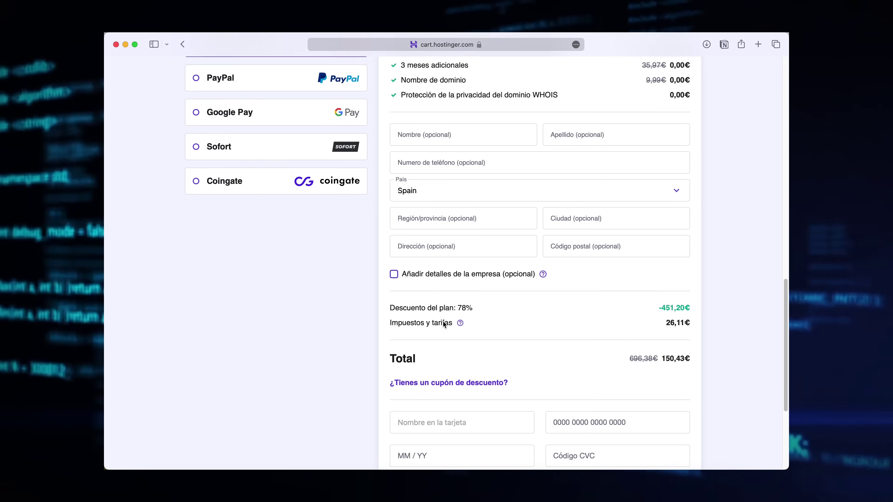
pyautogui.click(448, 255)
pyautogui.write('MANZANAMORDIDA')
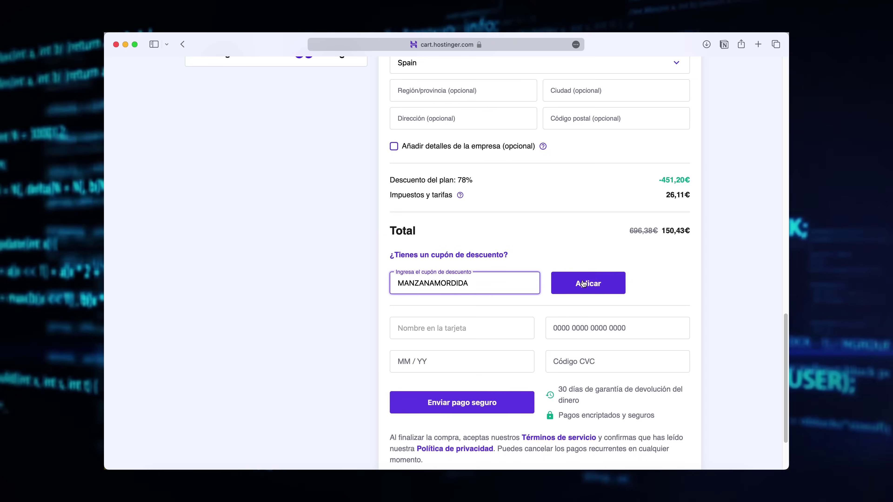
pyautogui.press('Return')
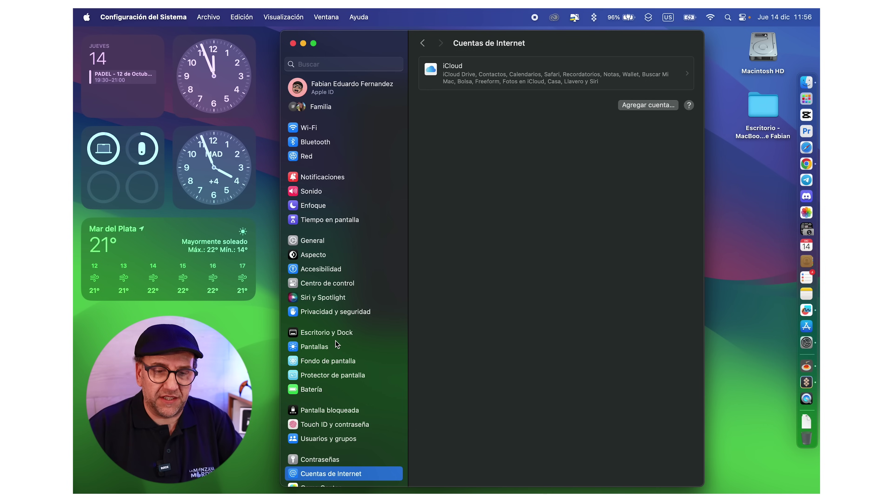
# - In the system settings, open Escritorio y Dock and reduce the Dock's size slightly
pyautogui.click(326, 334)
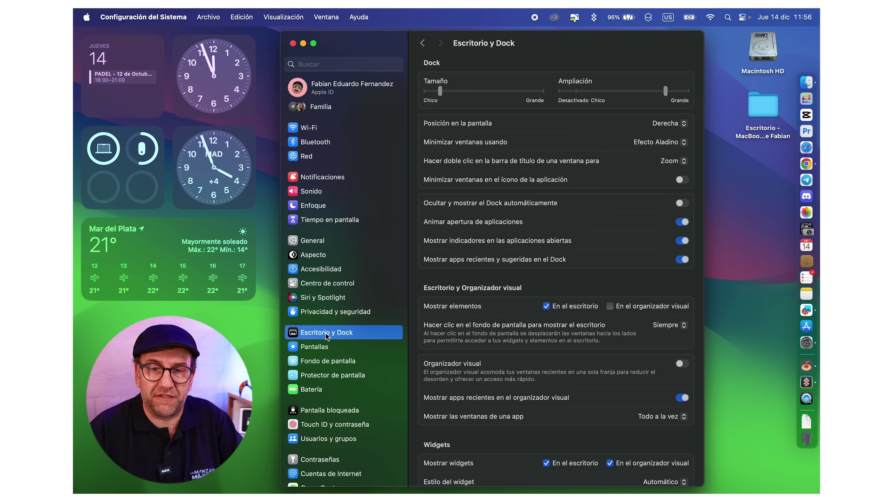
pyautogui.moveTo(439, 89); pyautogui.dragTo(437, 89)
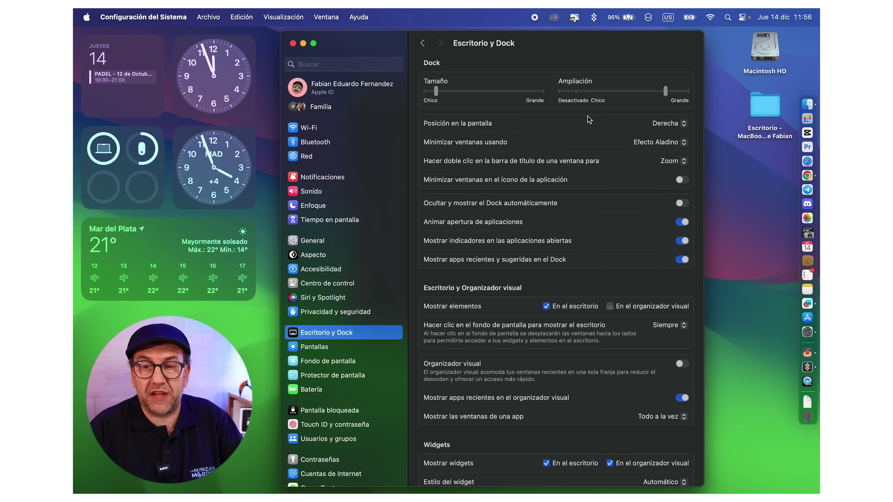
# - Try the Dock's screen position at Abajo and Izquierda, and set it back to Derecha
pyautogui.click(664, 124)
pyautogui.click(660, 112)
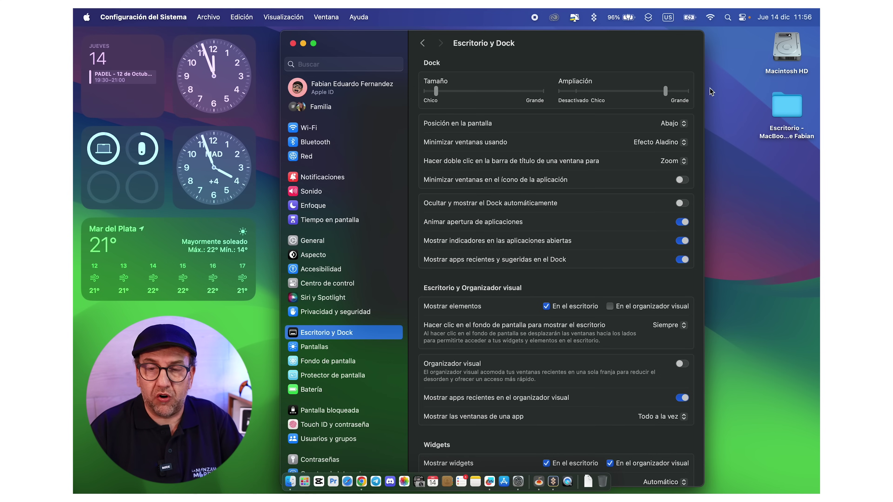
pyautogui.click(682, 125)
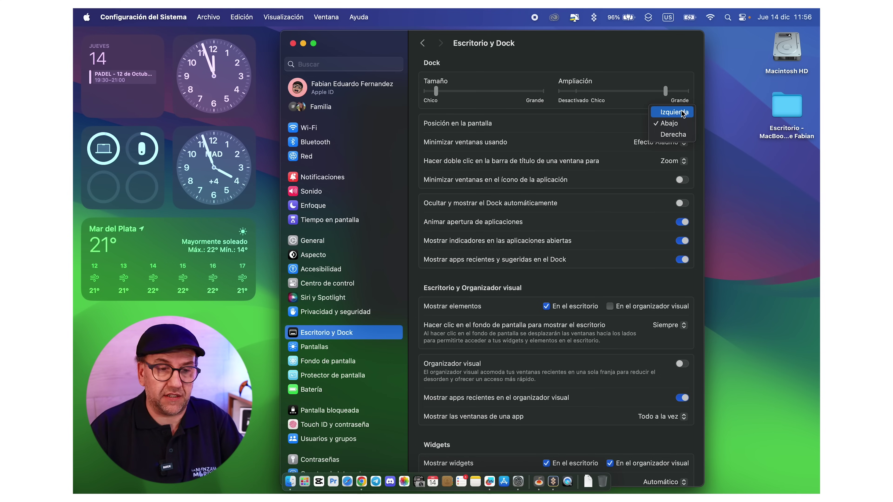
pyautogui.click(682, 113)
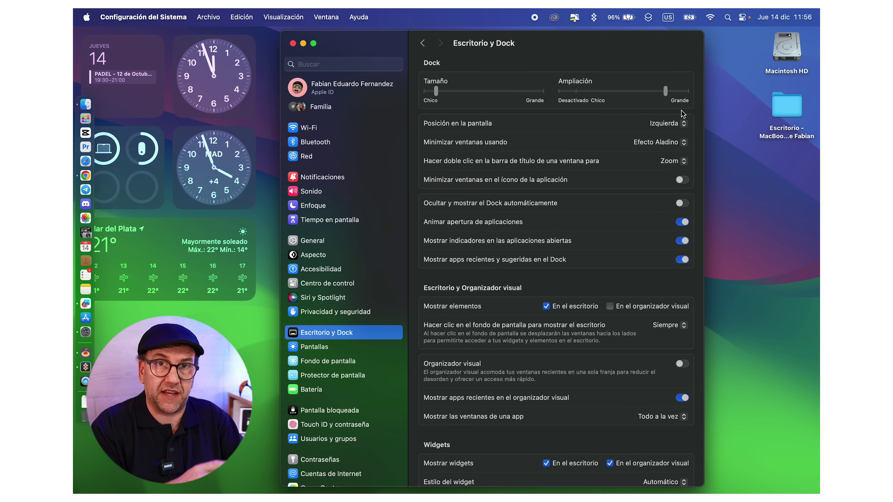
pyautogui.click(683, 123)
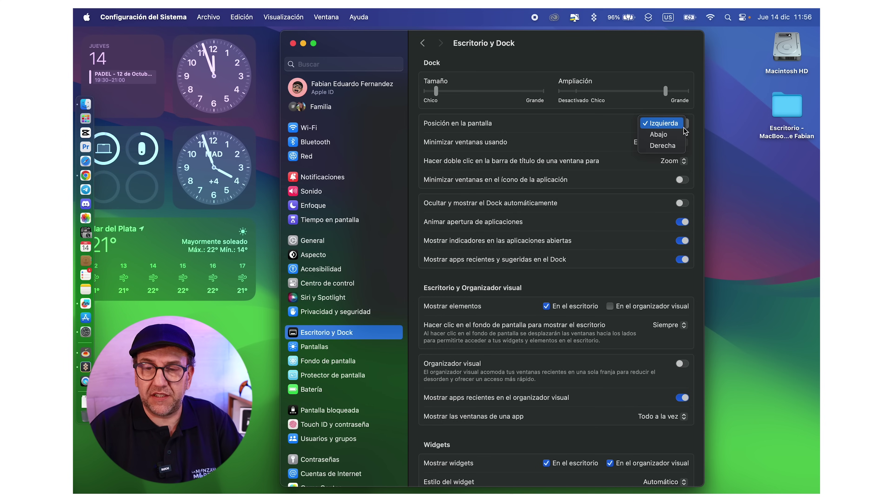
pyautogui.click(683, 151)
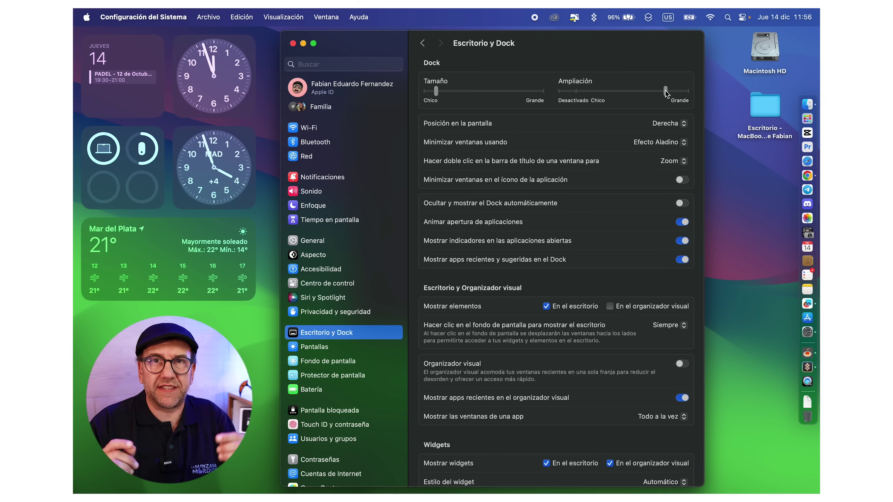
# - Reduce the Dock's Ampliación to its smallest active level and enlarge its Tamaño to slightly past the midpoint
pyautogui.moveTo(665, 91); pyautogui.dragTo(577, 93)
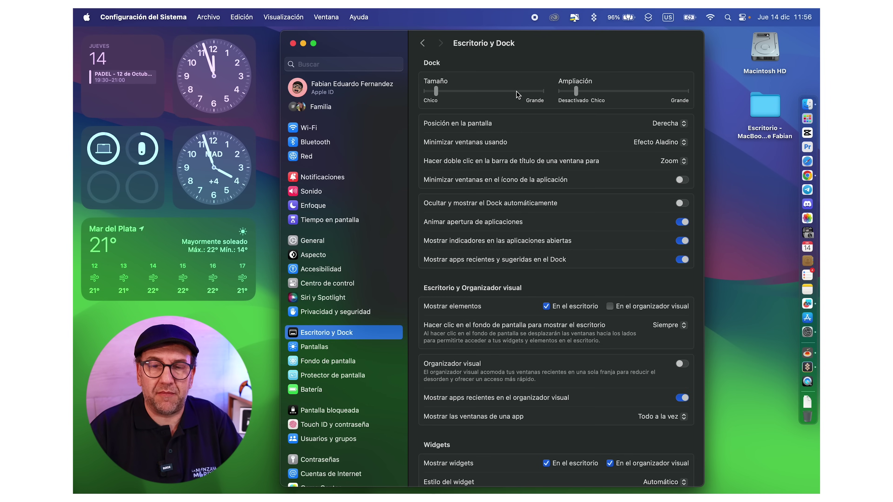
pyautogui.click(496, 92)
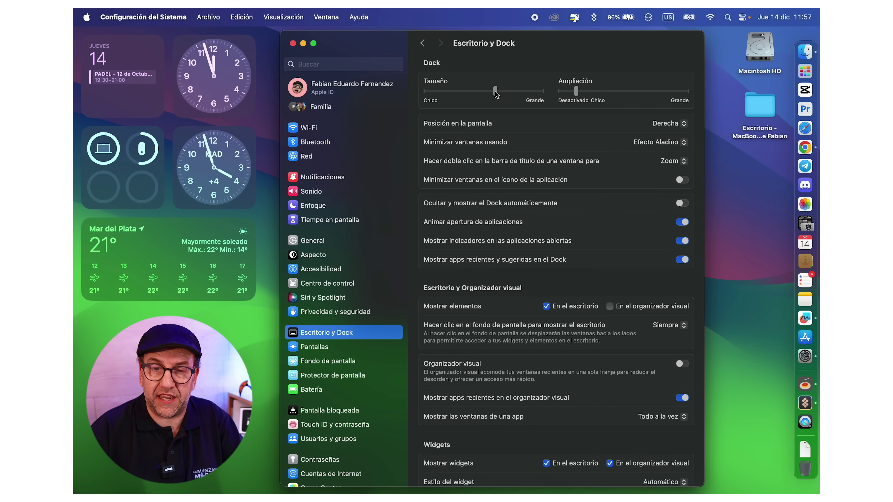
# - Shrink the Dock's Tamaño almost to Chico and raise its Ampliación to about four fifths of the way to Grande
pyautogui.moveTo(495, 92); pyautogui.dragTo(435, 93)
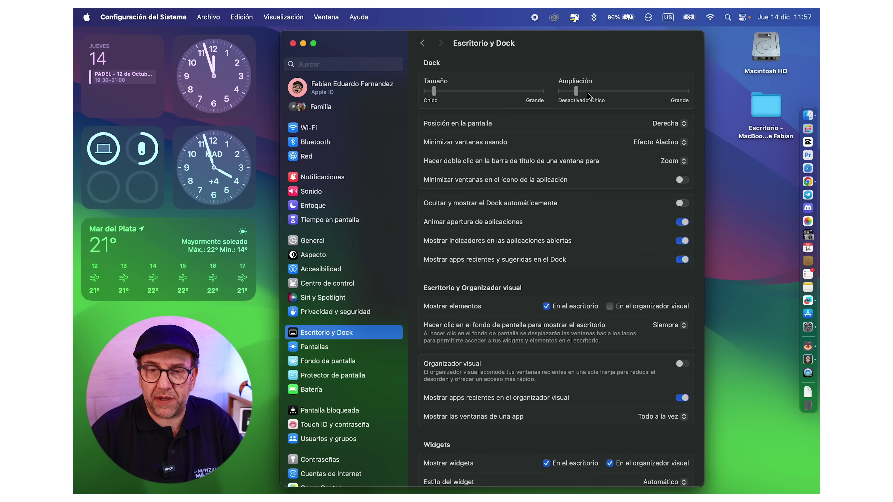
pyautogui.moveTo(575, 91); pyautogui.dragTo(664, 100)
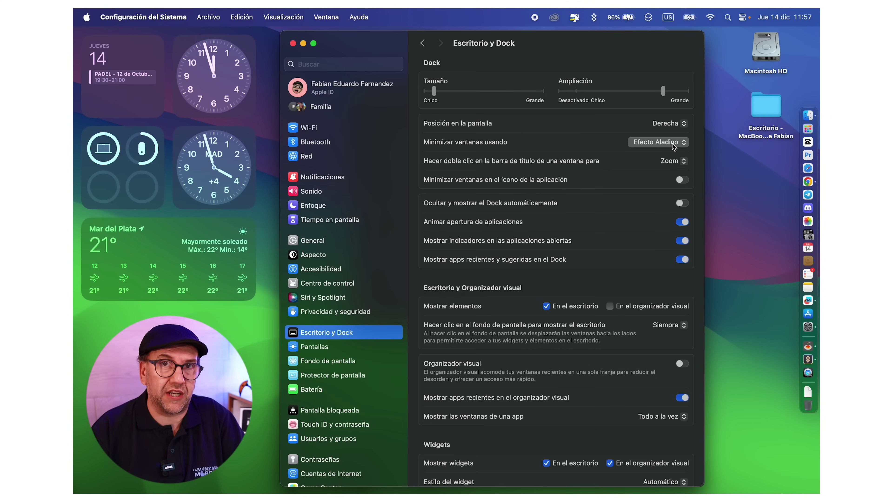
# - Minimize the settings window into the Dock and restore it from there
pyautogui.click(303, 44)
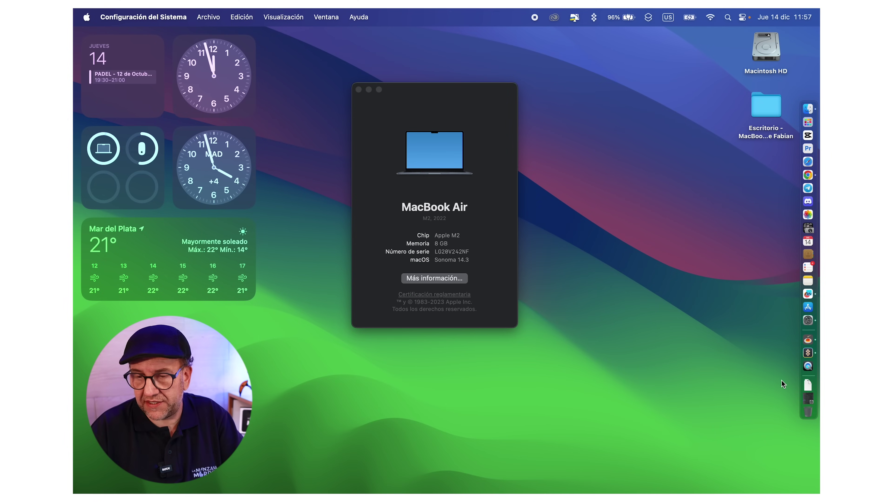
pyautogui.click(789, 390)
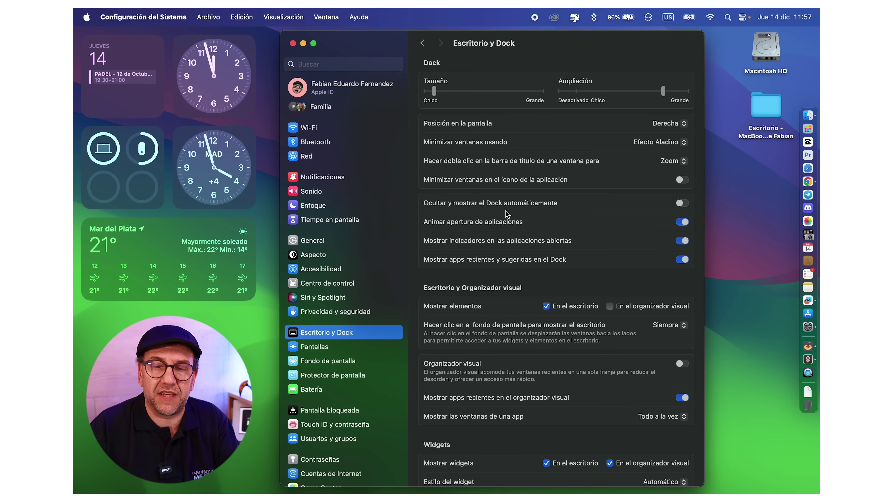
# - Try Ocultar y mostrar el Dock automáticamente by switching it on, revealing the hidden Dock, and leaving the option off
pyautogui.click(683, 203)
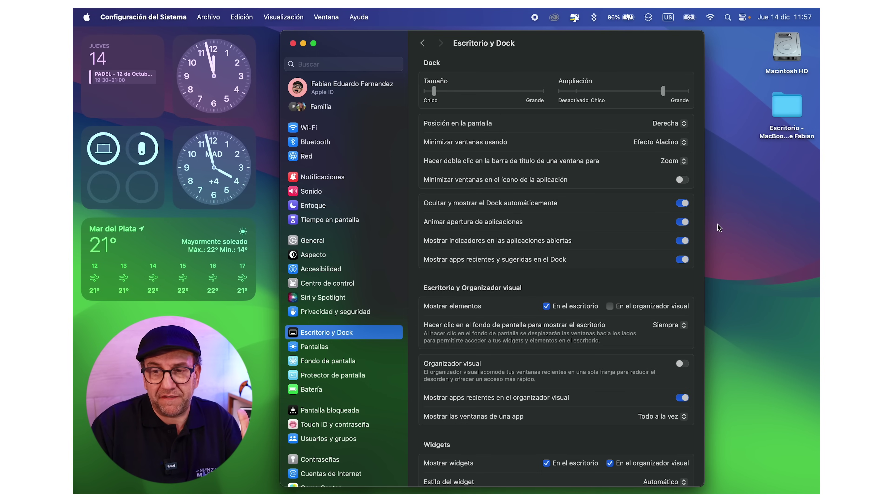
pyautogui.moveTo(794, 242)
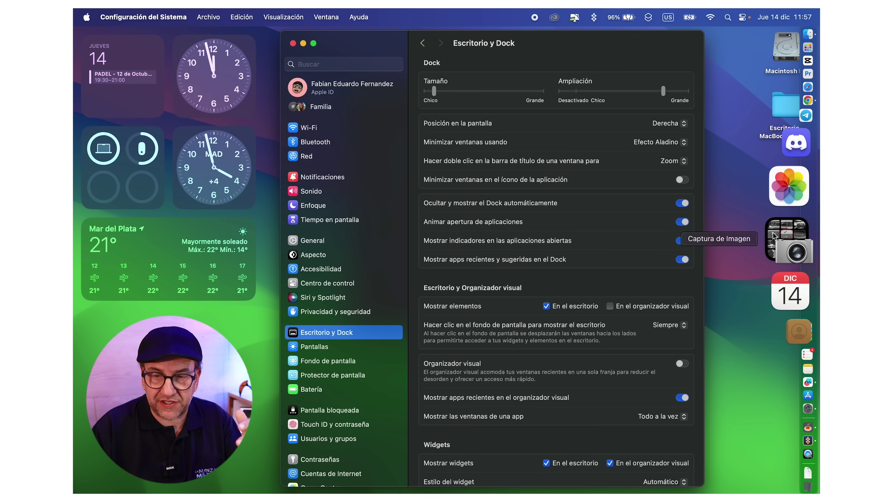
pyautogui.click(682, 203)
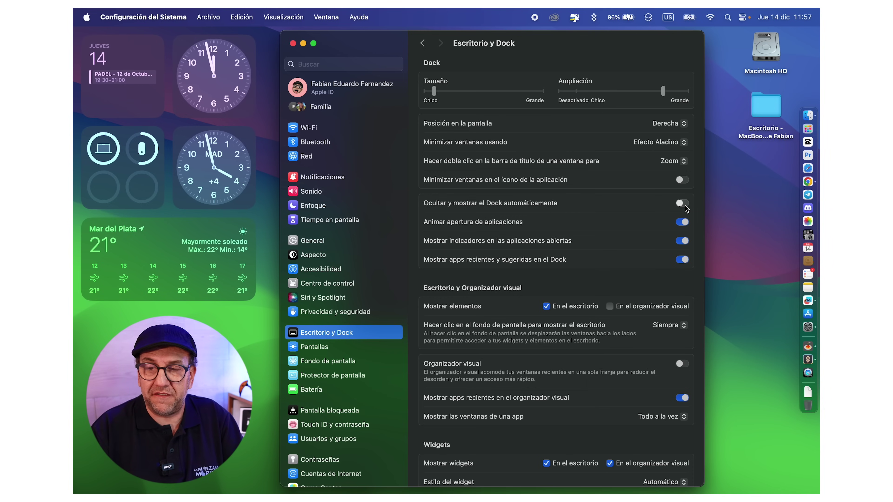
pyautogui.click(683, 204)
pyautogui.click(684, 205)
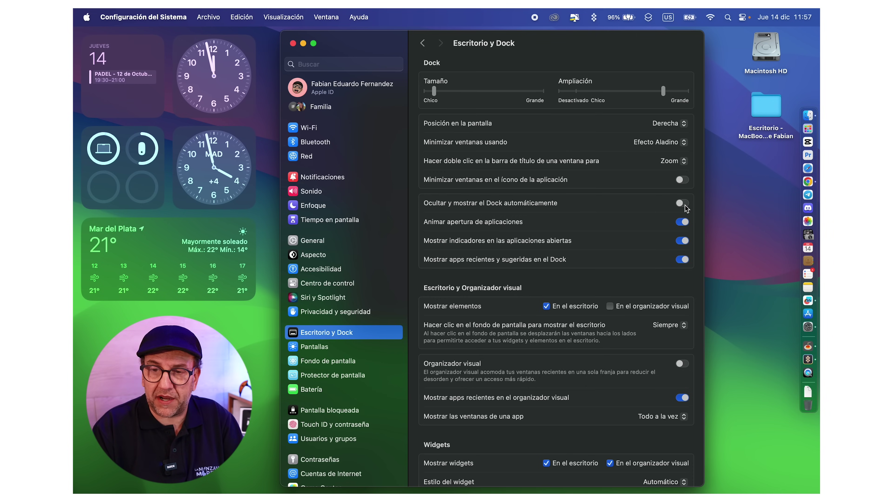
pyautogui.click(683, 204)
pyautogui.click(684, 204)
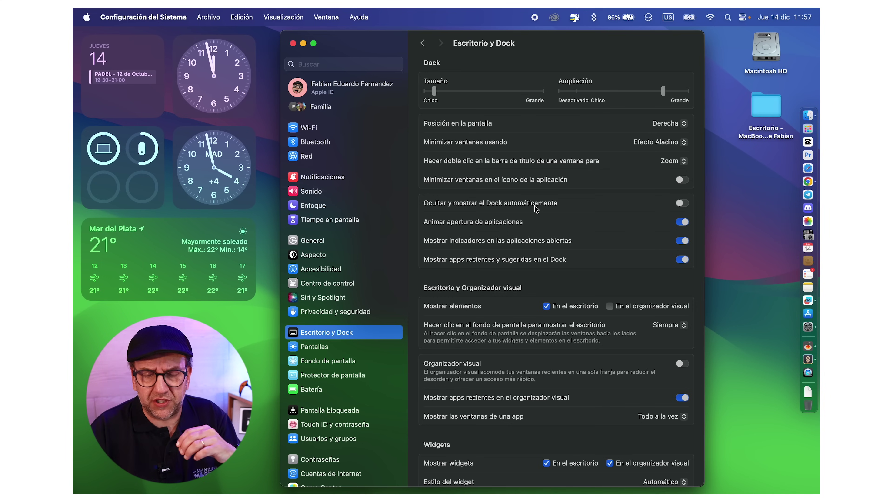
# - Open the control center and toggle Organizador visual there
pyautogui.scroll(-8, 531, 293)
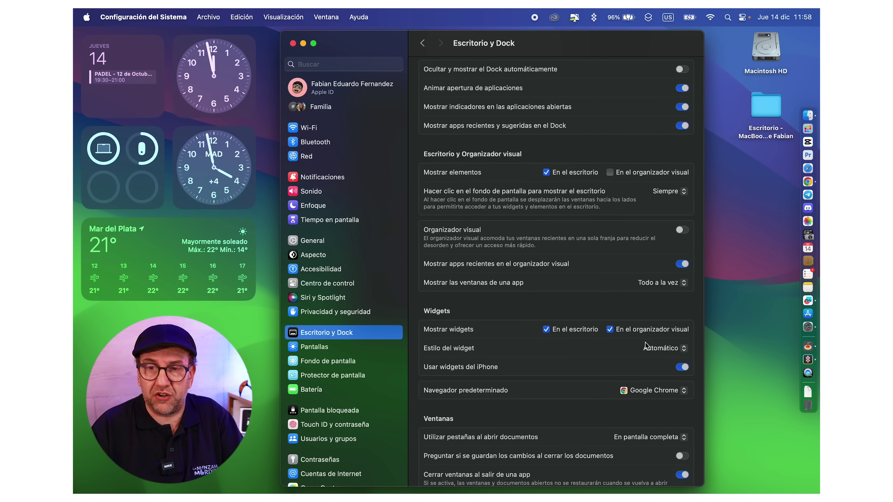
pyautogui.click(744, 17)
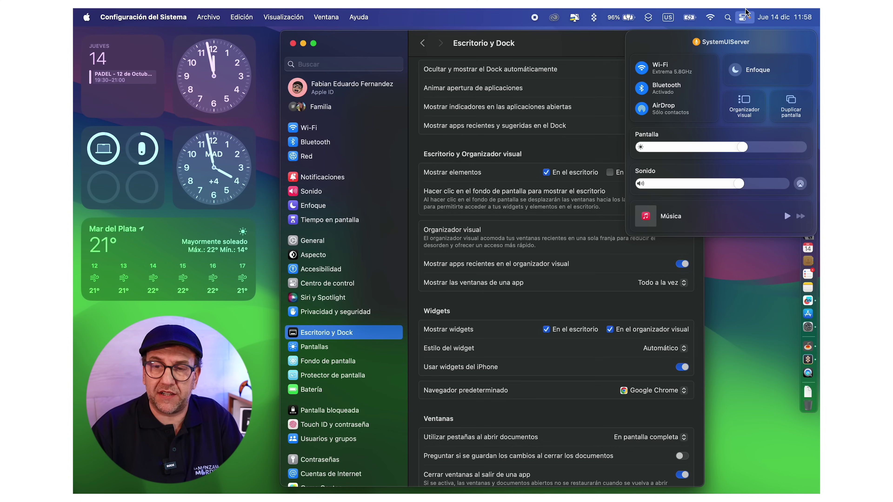
pyautogui.click(748, 112)
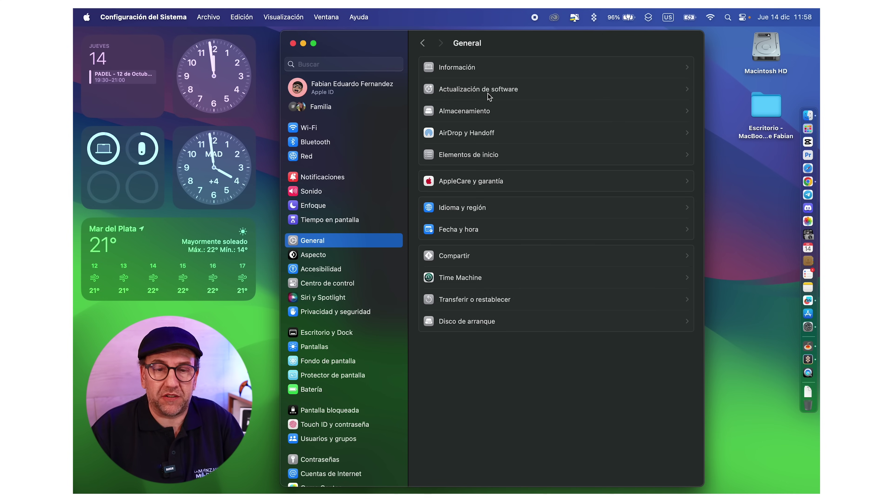
# - Review the Información and Actualización de software pages of the General settings, returning to General after each
pyautogui.click(493, 75)
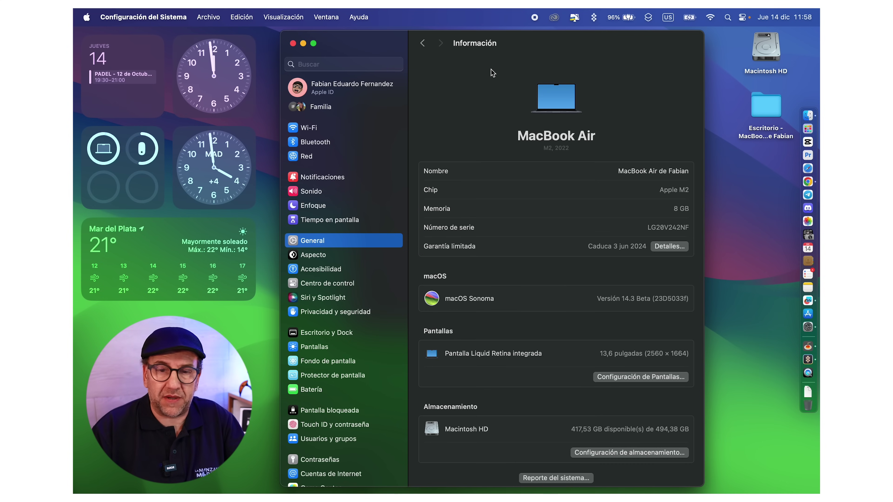
pyautogui.click(423, 45)
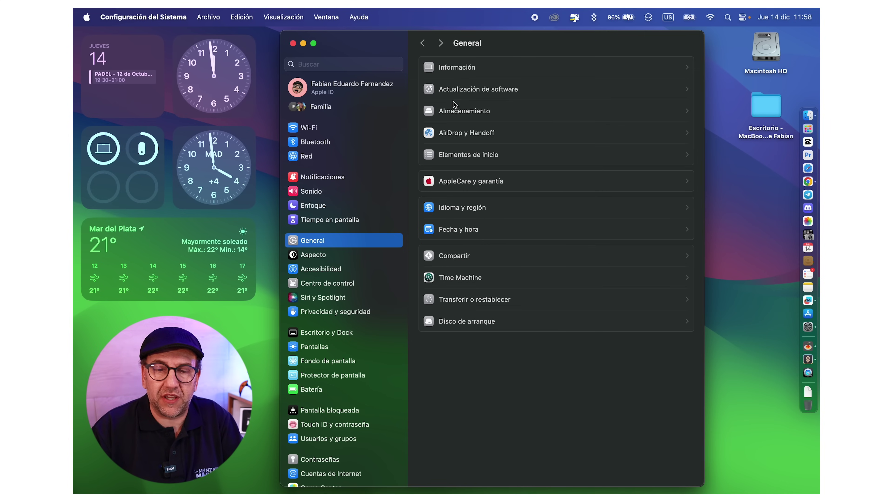
pyautogui.click(503, 95)
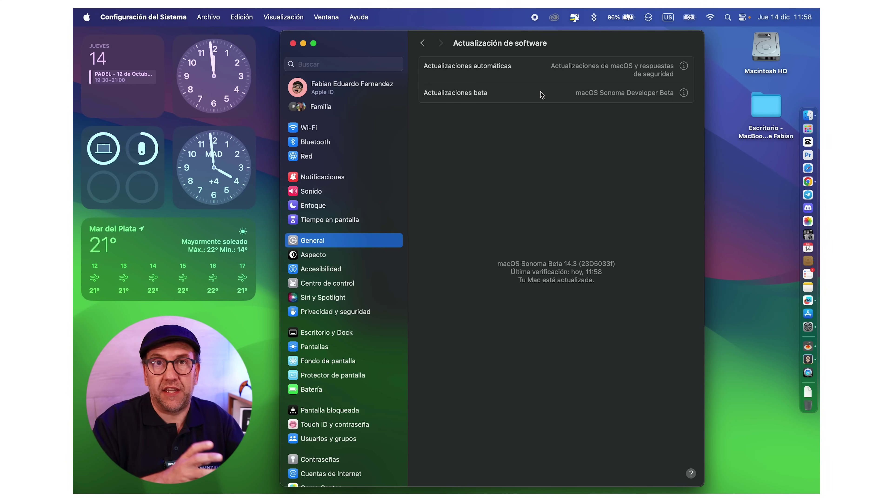
pyautogui.click(422, 43)
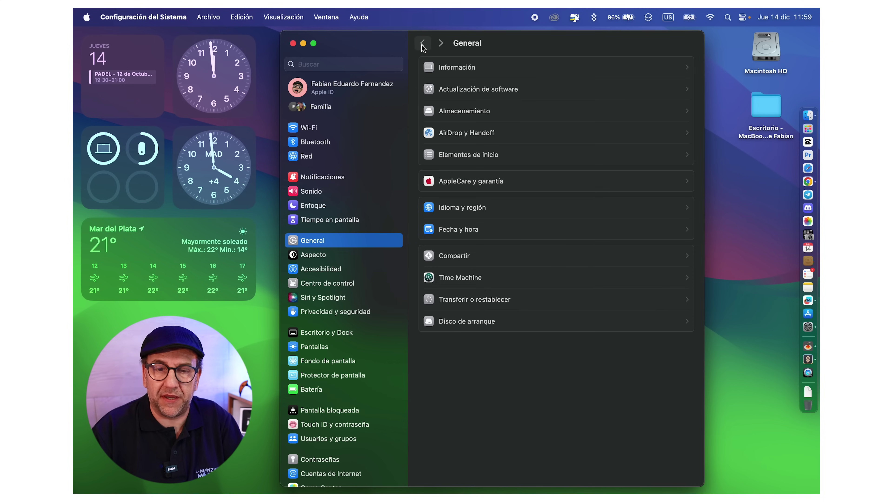
# - Review the Almacenamiento and AirDrop y Handoff pages of the General settings, and return to General
pyautogui.click(484, 110)
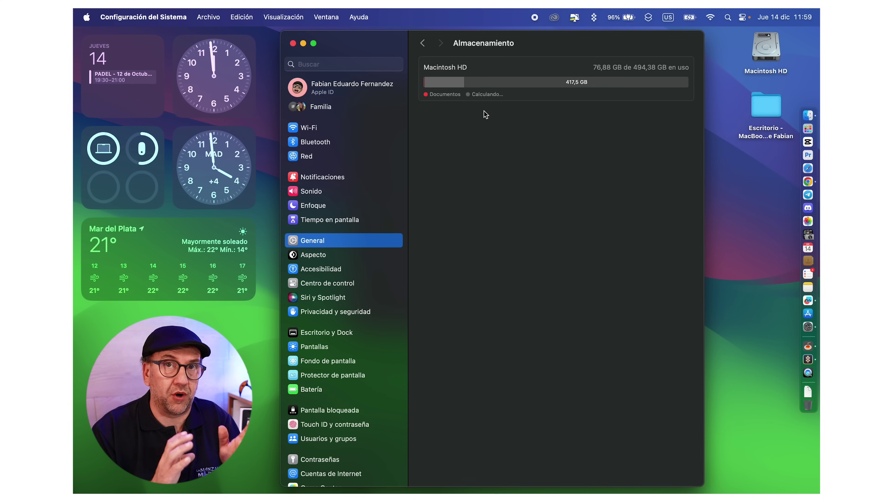
pyautogui.click(428, 47)
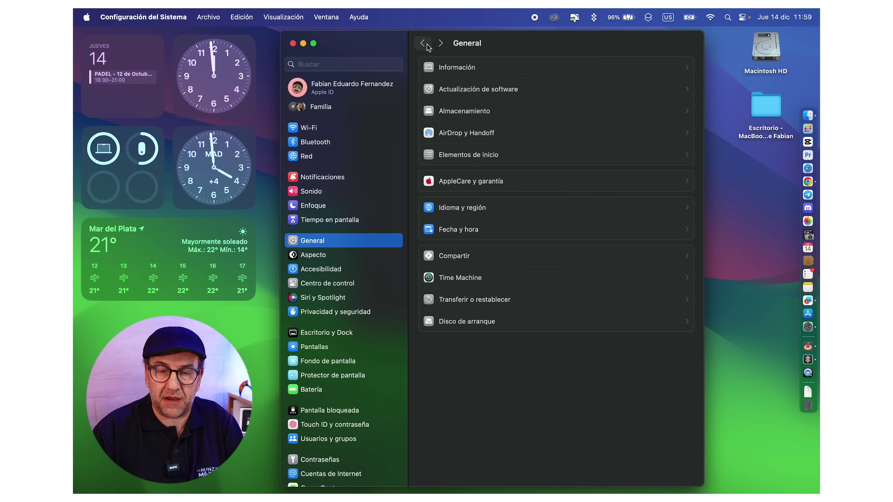
pyautogui.click(482, 137)
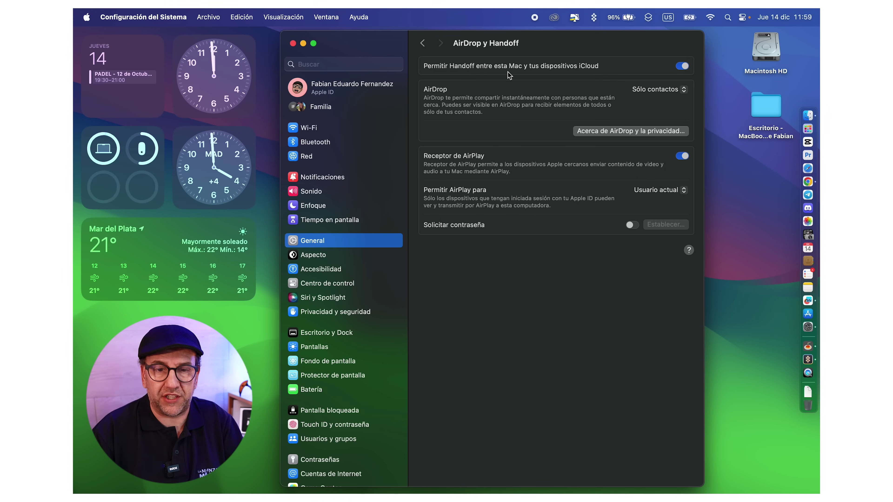
pyautogui.click(422, 43)
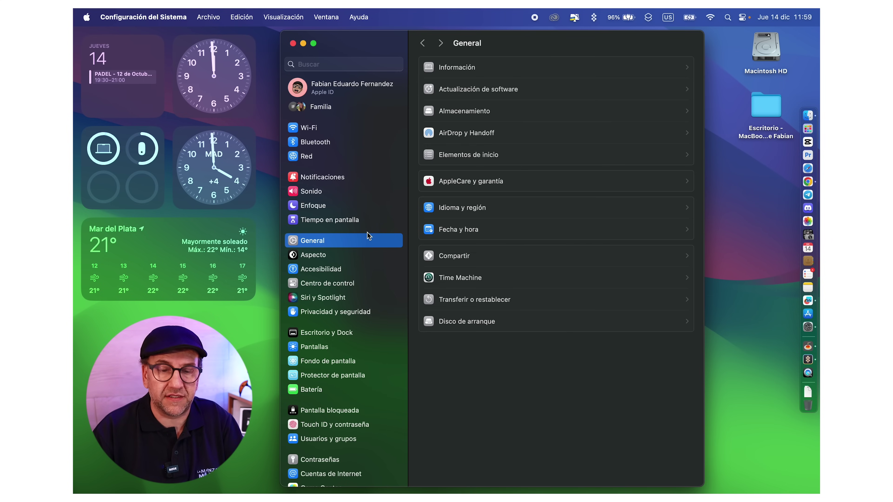
# - Open the Aspecto settings and try red and orange as the Color de contraste
pyautogui.click(356, 254)
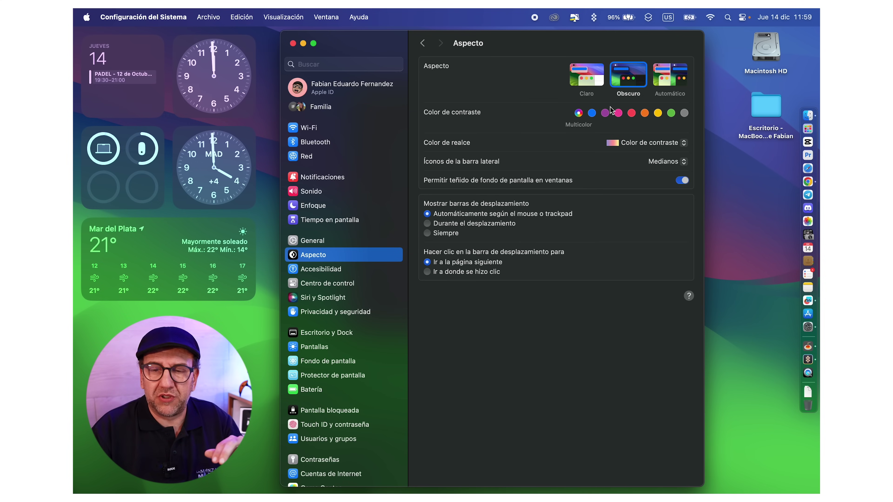
pyautogui.click(632, 113)
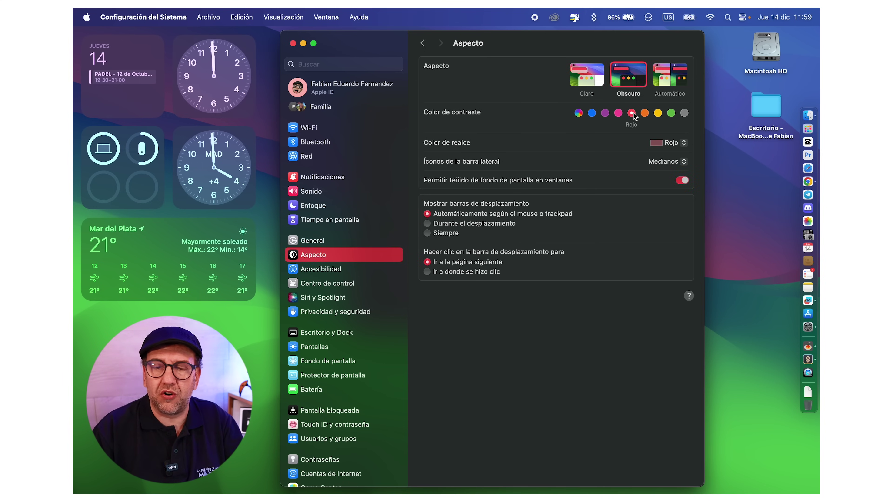
pyautogui.click(646, 114)
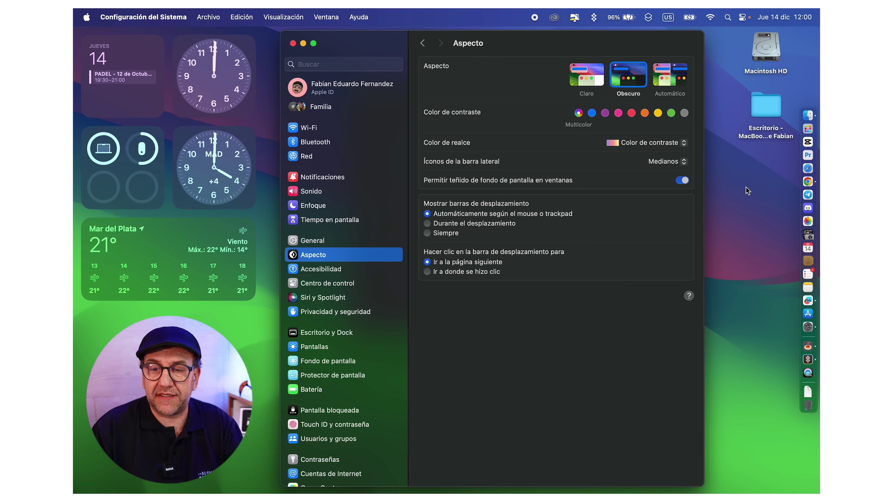
# - Try Grandes for Íconos de la barra lateral and set it back to Medianos
pyautogui.click(669, 162)
pyautogui.click(672, 174)
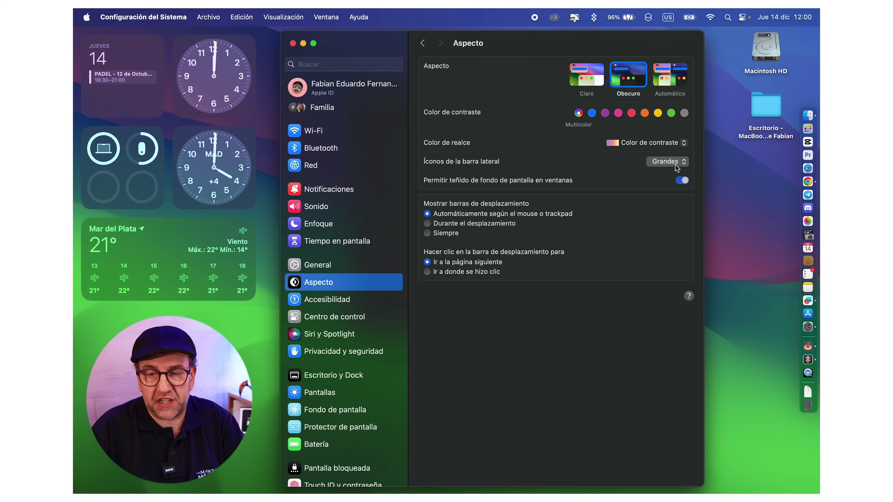
pyautogui.click(674, 164)
pyautogui.click(674, 139)
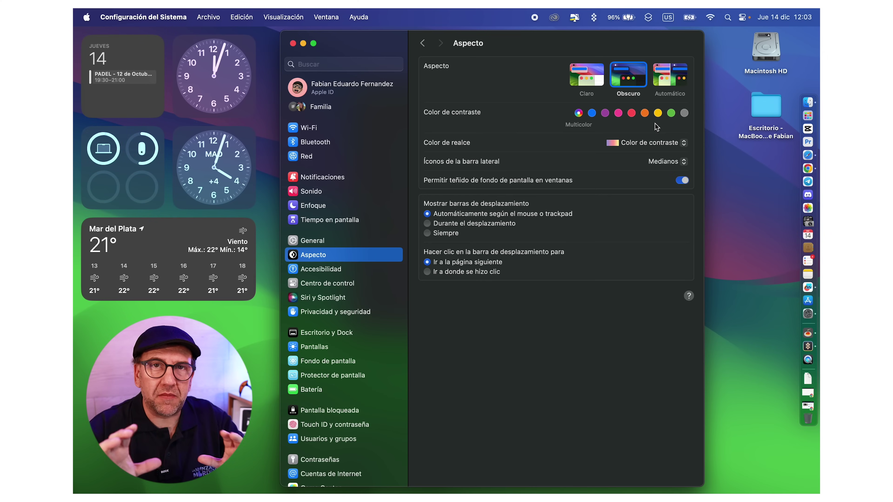
# - Switch to the apple.com page in Safari and scroll through it to examine how the scroll bar behaves
pyautogui.press('super+Tab')
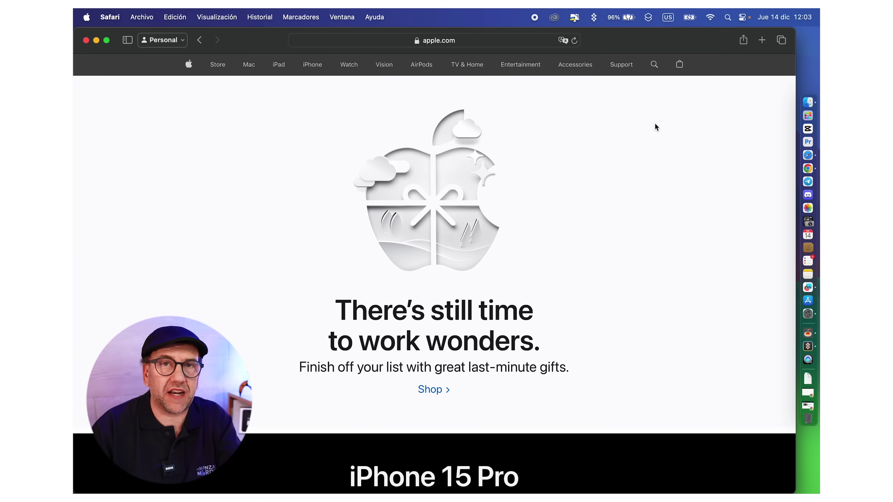
pyautogui.scroll(-3, 655, 127)
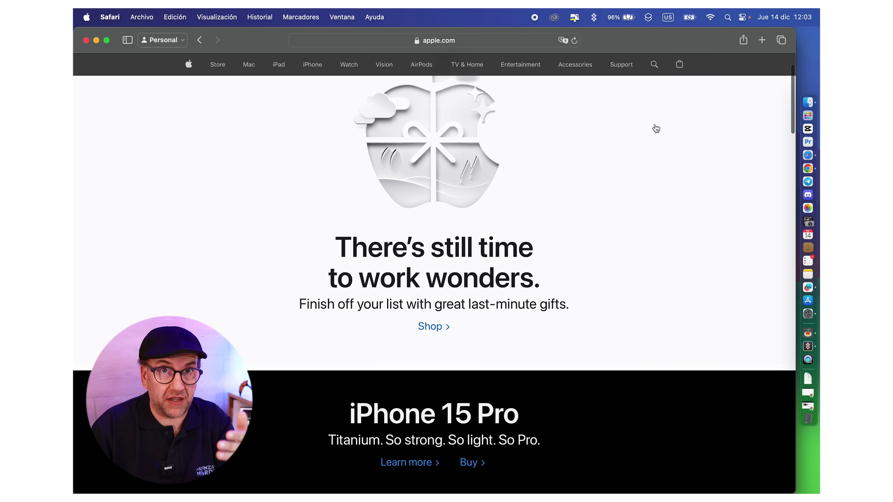
pyautogui.scroll(-4, 655, 127)
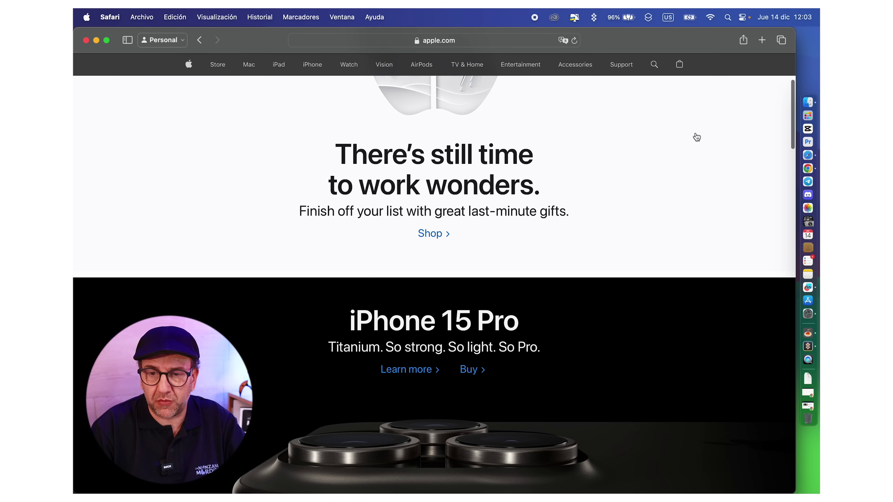
pyautogui.scroll(-15, 696, 138)
pyautogui.scroll(-10, 717, 142)
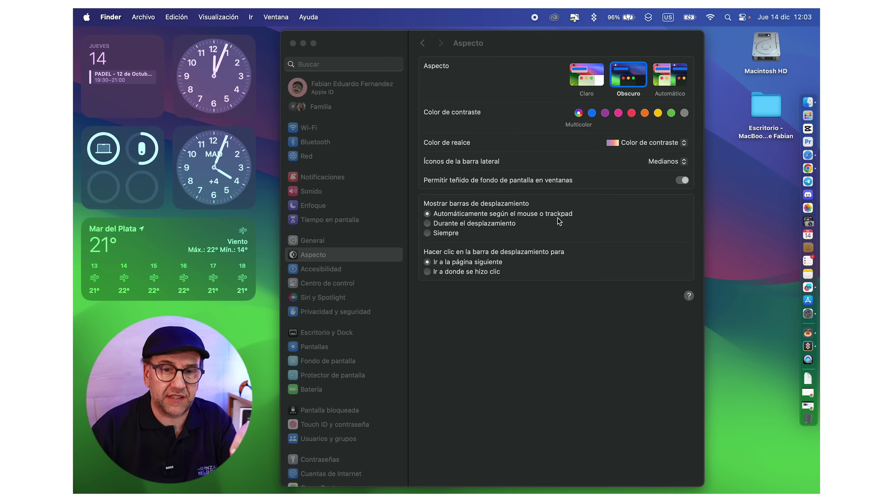
# - Set Mostrar barras de desplazamiento to Siempre in the Aspecto settings and check the scroll bar in the settings list
pyautogui.click(434, 234)
pyautogui.click(427, 233)
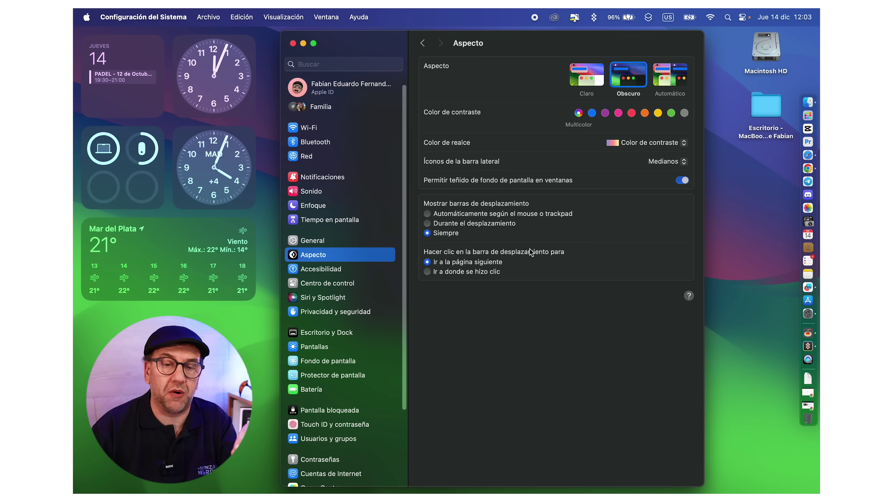
pyautogui.scroll(-3, 355, 240)
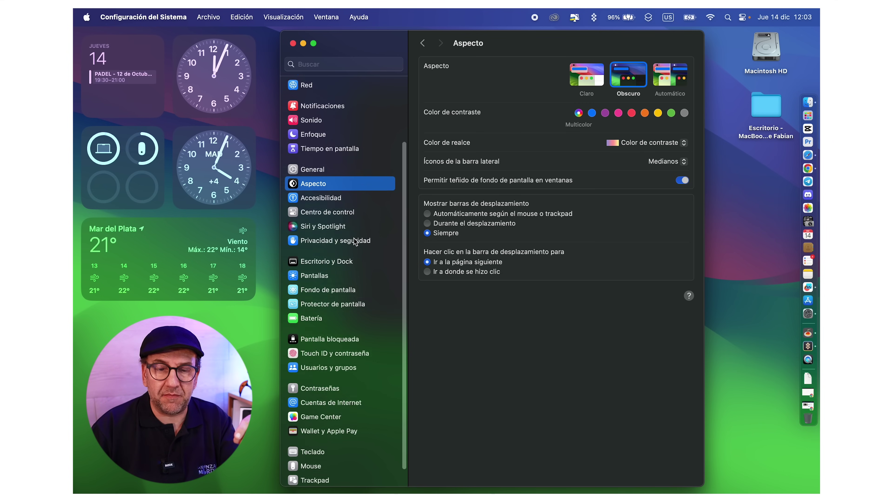
pyautogui.scroll(-1, 355, 240)
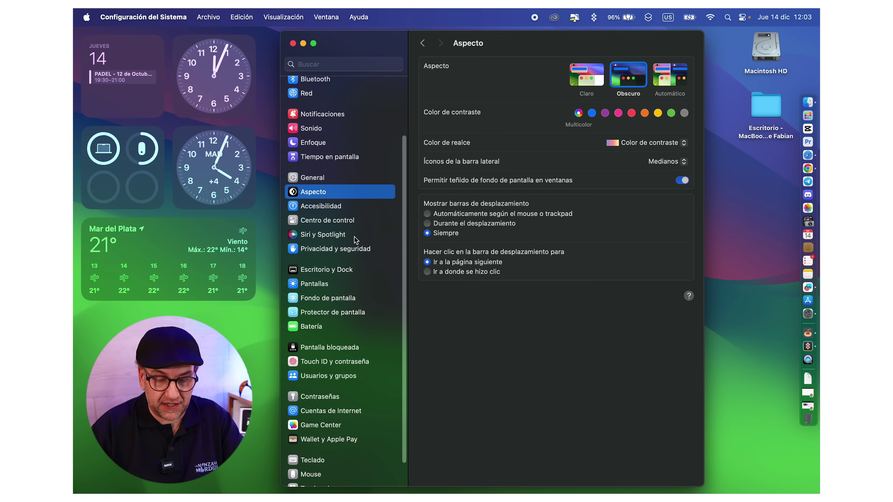
# - Switch to Safari and test the permanent scroll bar by moving down and back up the Apple product page
pyautogui.press('super+Tab')
pyautogui.scroll(-3, 400, 255)
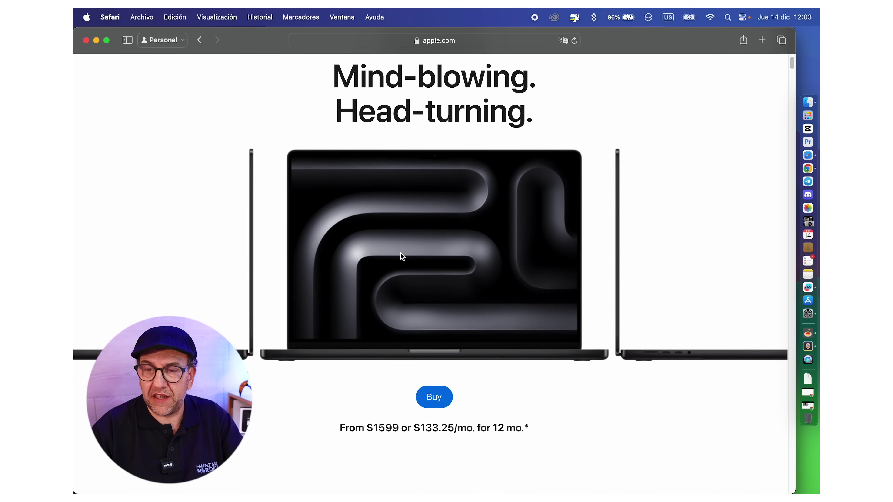
pyautogui.moveTo(791, 63); pyautogui.dragTo(788, 126)
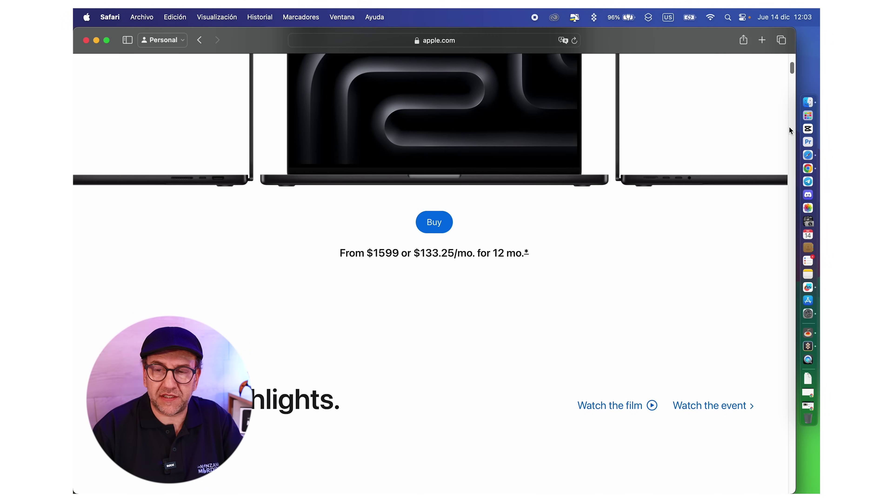
pyautogui.scroll(15, 789, 106)
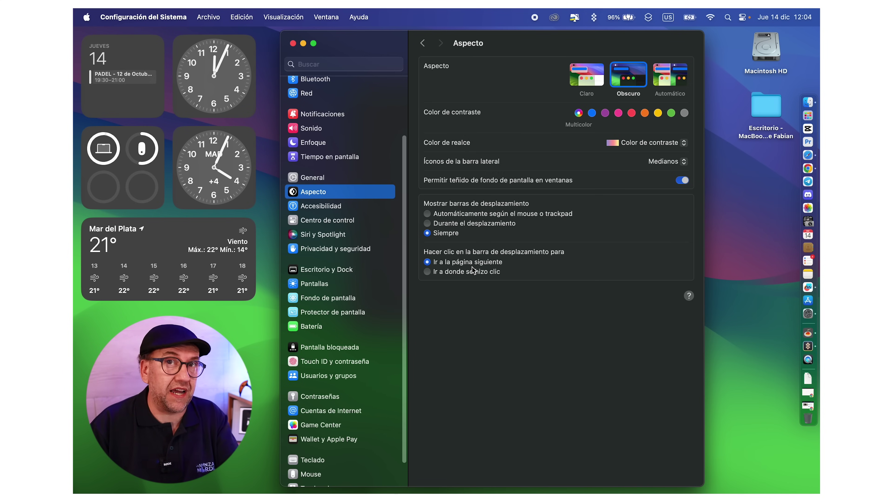
# - Set scroll bar clicks to Ir a donde se hizo clic in Aspecto and check scrolling on the apple.com page in Safari
pyautogui.click(462, 272)
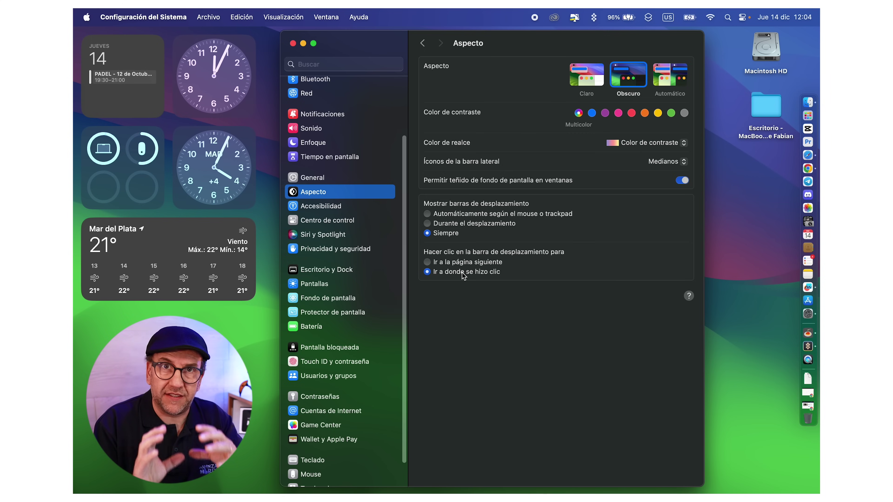
pyautogui.press('super+Tab')
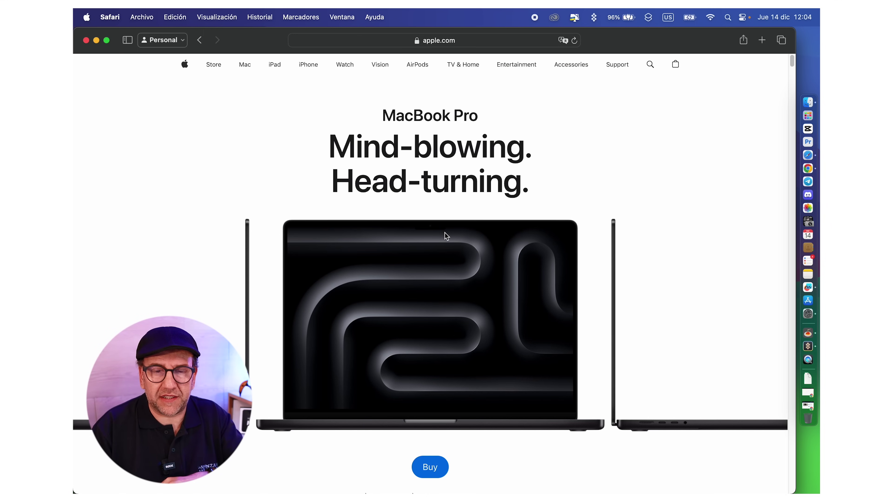
pyautogui.scroll(-2, 437, 209)
pyautogui.scroll(-5, 438, 209)
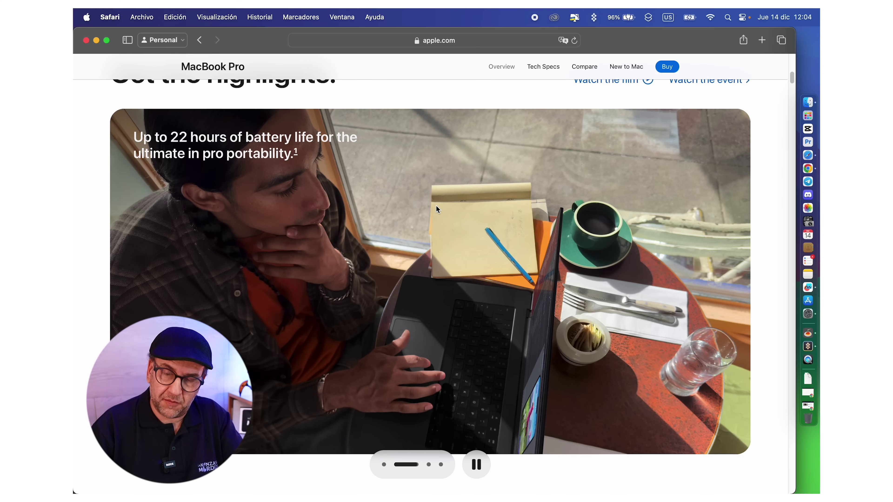
# - Open the Zoom options under Accesibilidad in Configuración del Sistema and test zooming in and out with the Control scroll gesture
pyautogui.hotkey('ctrl', 'Right')
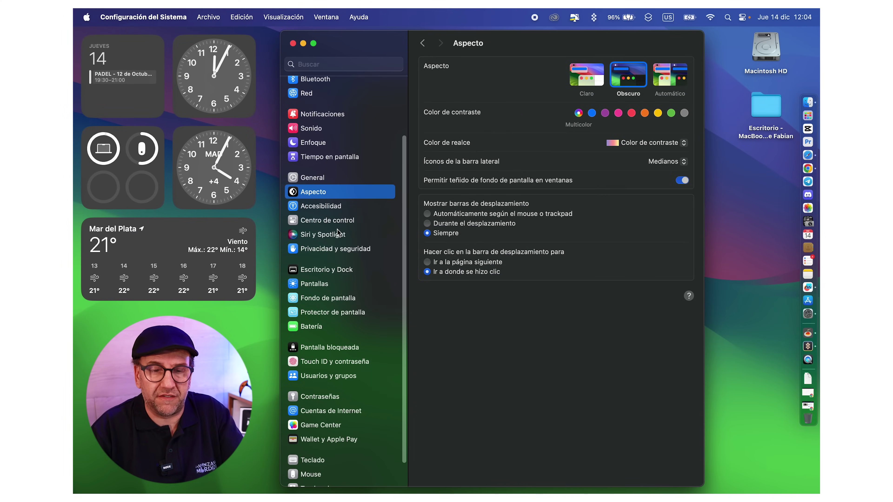
pyautogui.click(335, 211)
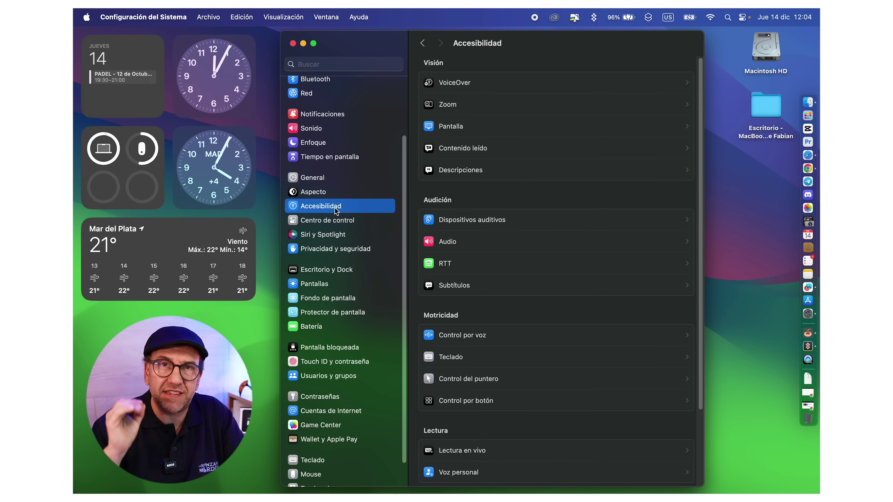
pyautogui.click(459, 106)
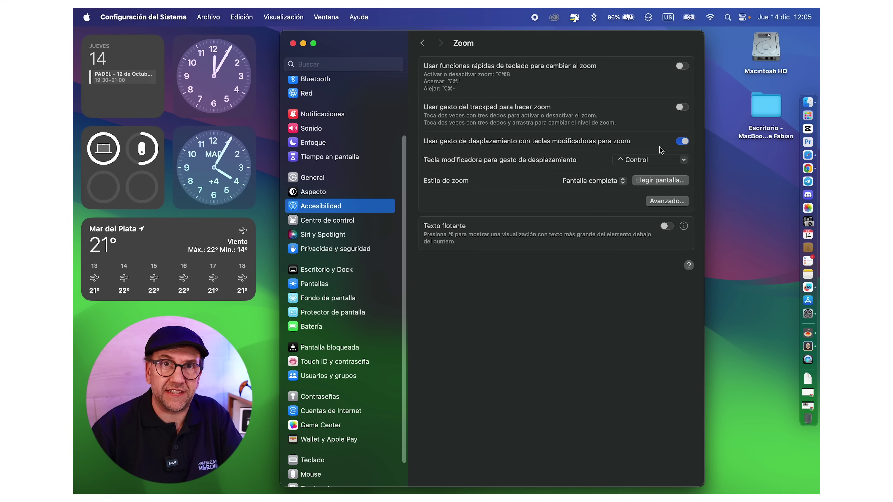
pyautogui.keyDown('ctrl'); pyautogui.scroll(5, 660, 150); pyautogui.keyUp('ctrl')
pyautogui.keyDown('ctrl'); pyautogui.scroll(-5, 660, 149); pyautogui.keyUp('ctrl')
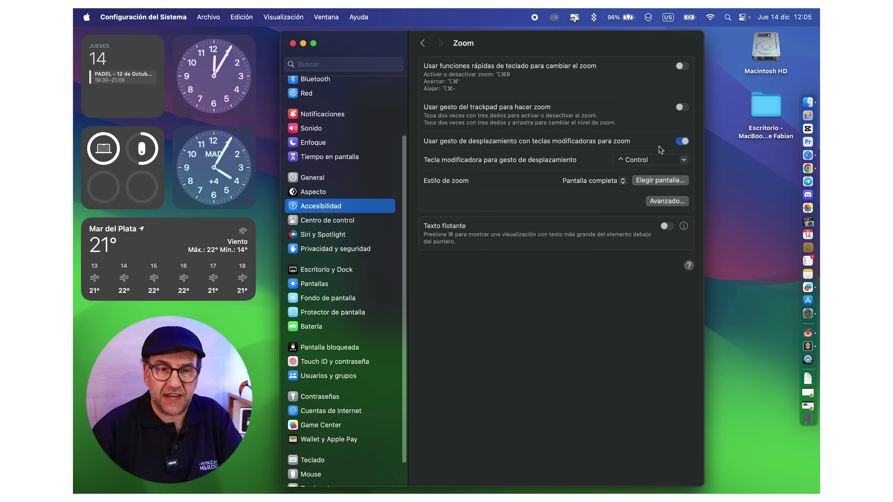
pyautogui.keyDown('ctrl'); pyautogui.scroll(5, 188, 102); pyautogui.keyUp('ctrl')
pyautogui.keyDown('ctrl'); pyautogui.scroll(-5, 188, 102); pyautogui.keyUp('ctrl')
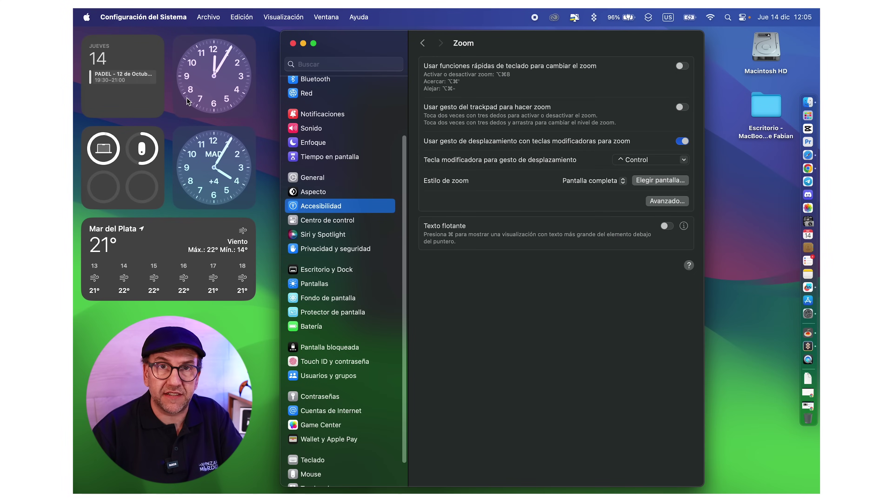
# - Switch to the MacBook Pro page in Safari and examine how the page moves when scrolling down and up
pyautogui.hotkey('ctrl', 'Left')
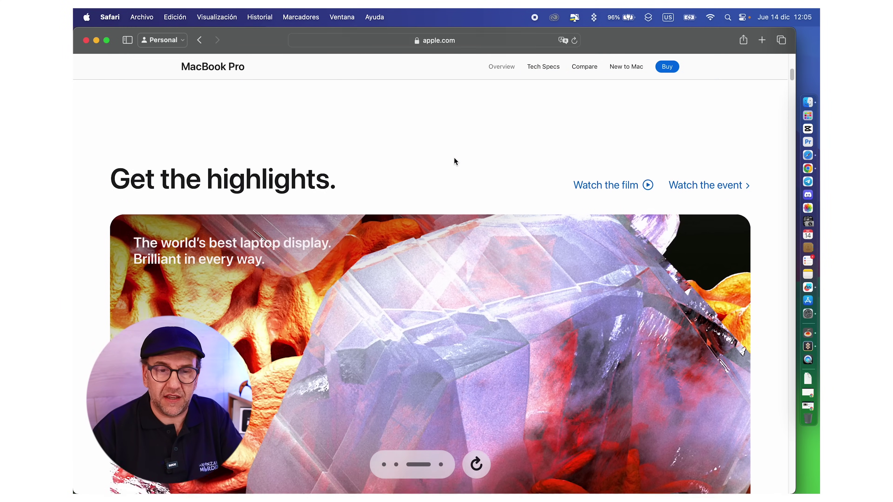
pyautogui.scroll(1, 174, 218)
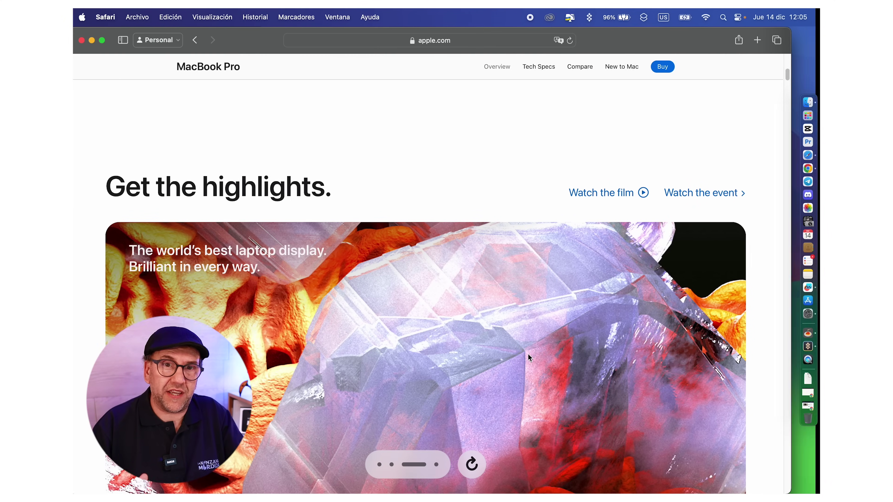
pyautogui.scroll(-5, 413, 291)
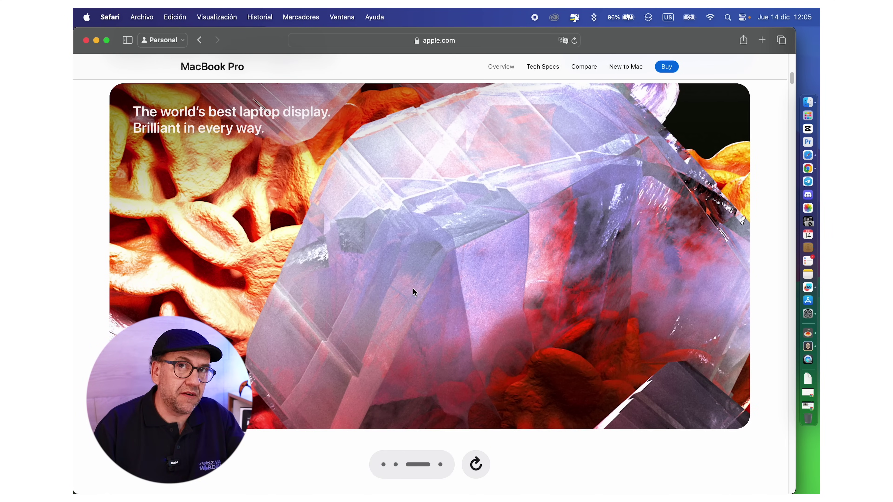
pyautogui.scroll(2, 413, 291)
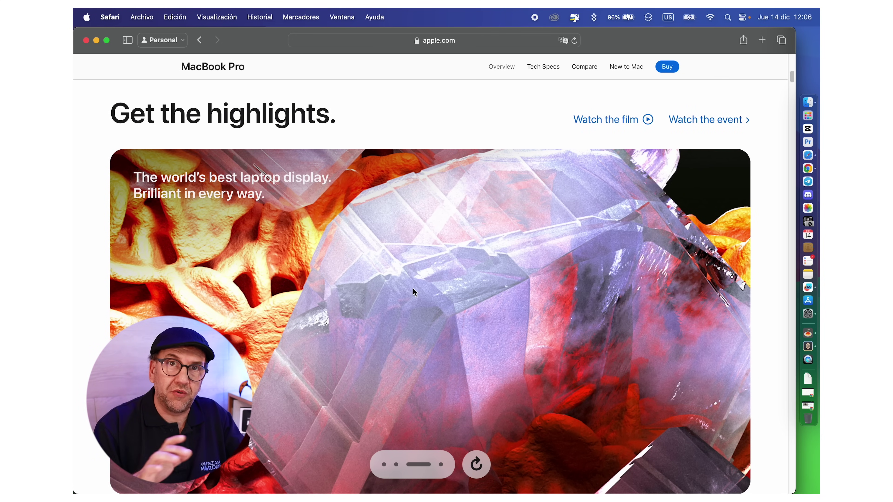
pyautogui.scroll(-2, 413, 289)
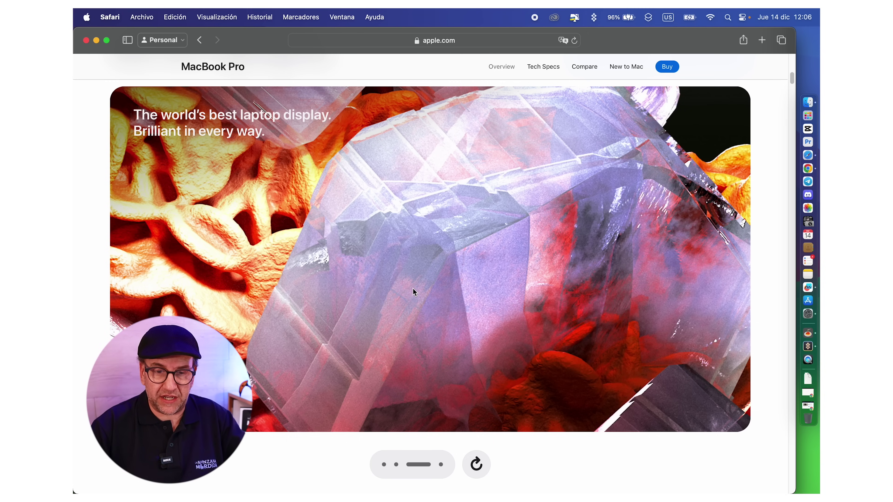
pyautogui.scroll(4, 413, 292)
pyautogui.scroll(-3, 412, 292)
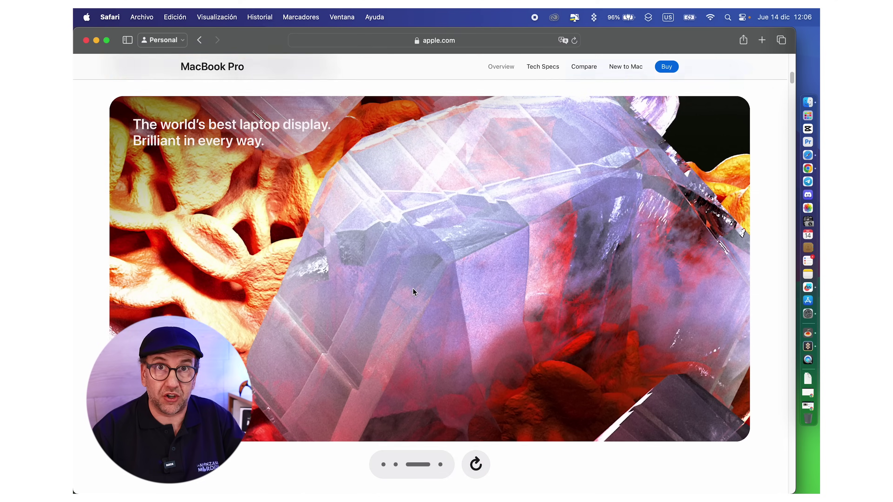
pyautogui.scroll(-8, 413, 289)
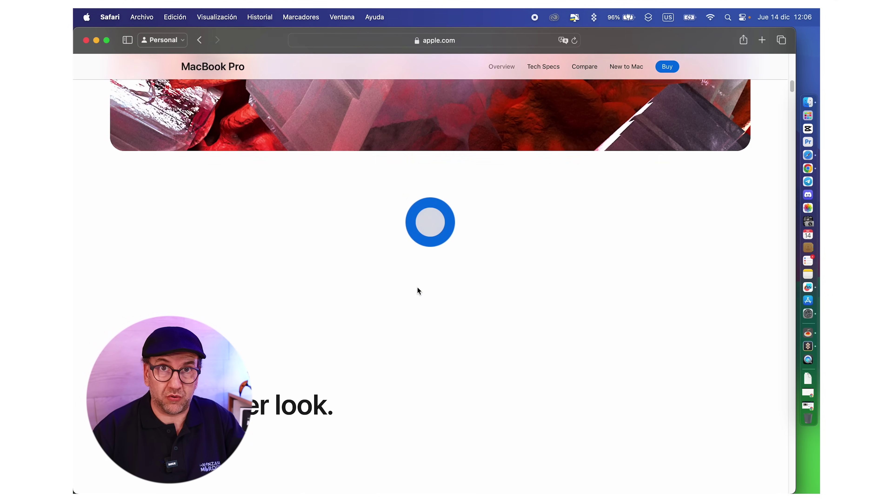
pyautogui.scroll(9, 418, 288)
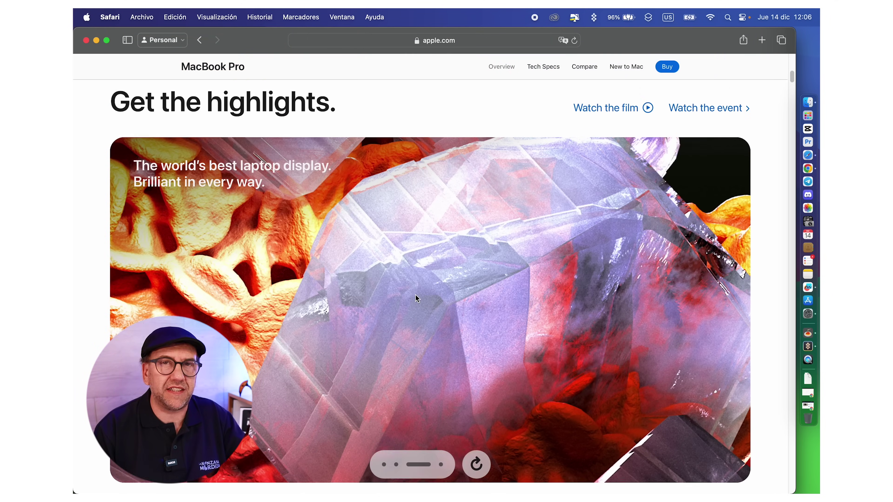
pyautogui.scroll(-2, 415, 294)
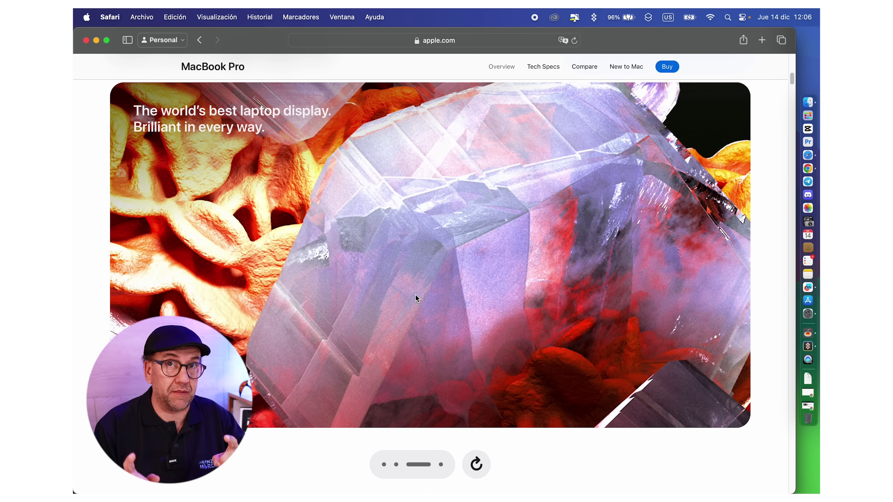
# - View the Trackpad's Desplazamiento y zoom settings and return to Safari to test scrolling on the MacBook Pro page
pyautogui.hotkey('ctrl', 'Right')
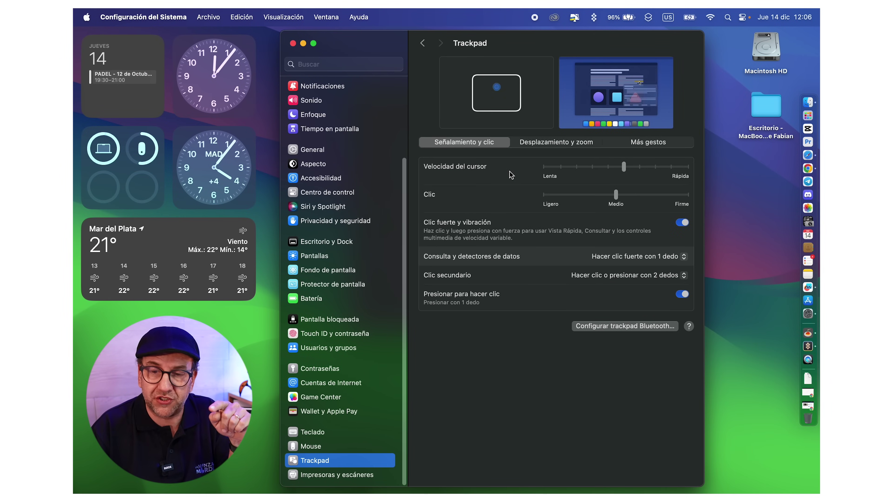
pyautogui.click(572, 143)
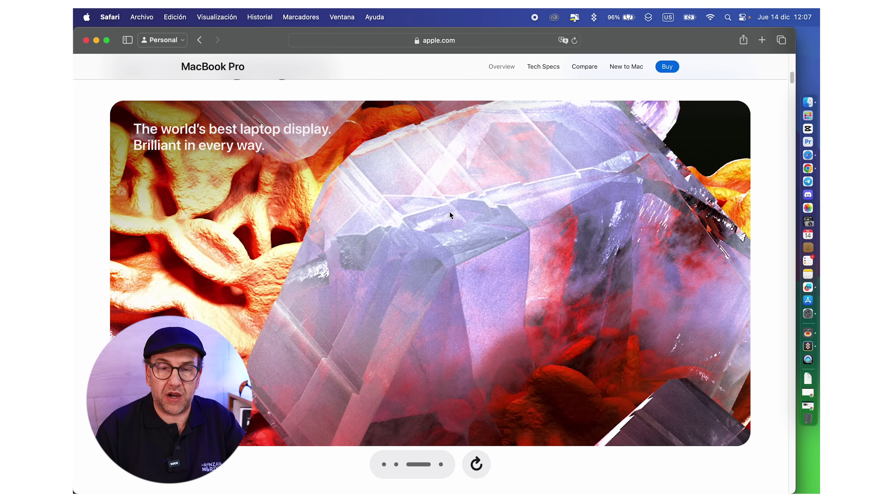
pyautogui.scroll(-1, 451, 216)
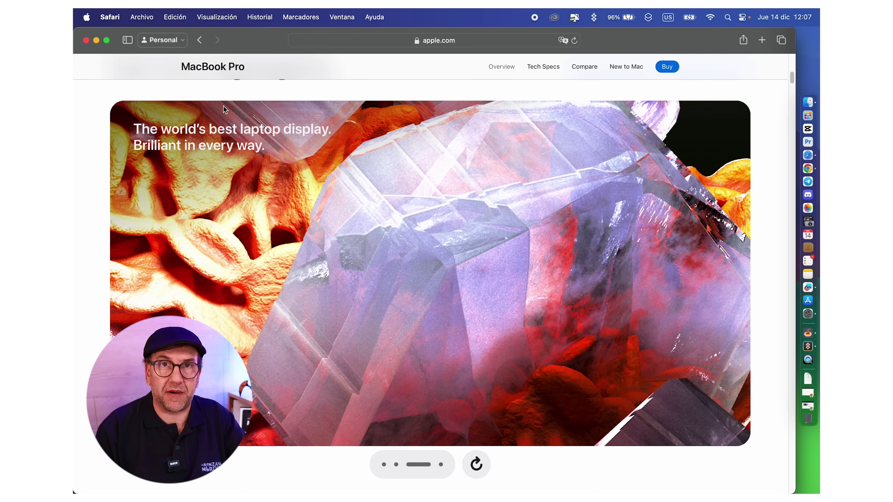
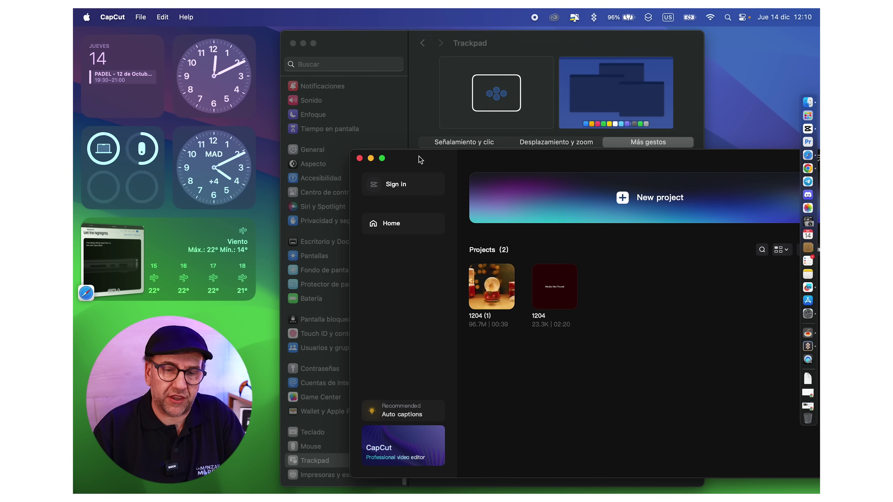
# - Move the CapCut window toward the desktop's upper-left area and turn off Organizador visual from the Control Center
pyautogui.moveTo(420, 160); pyautogui.dragTo(184, 90)
pyautogui.moveTo(114, 80); pyautogui.dragTo(75, 34)
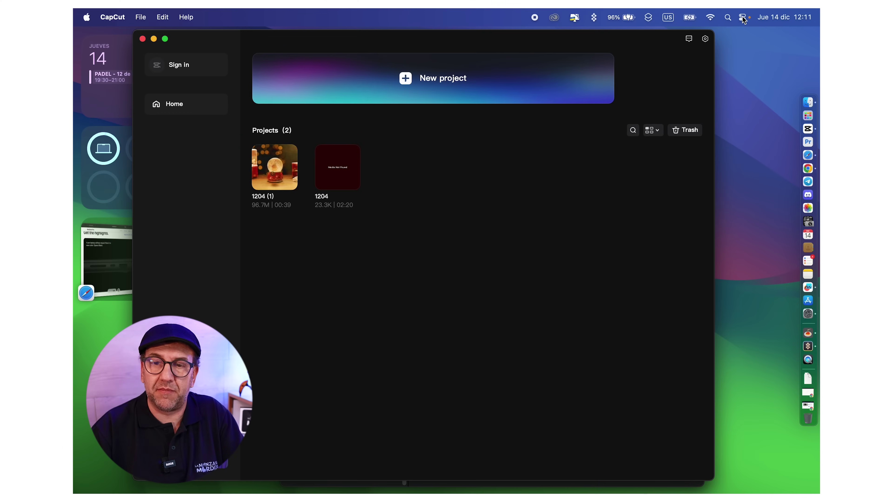
pyautogui.click(744, 18)
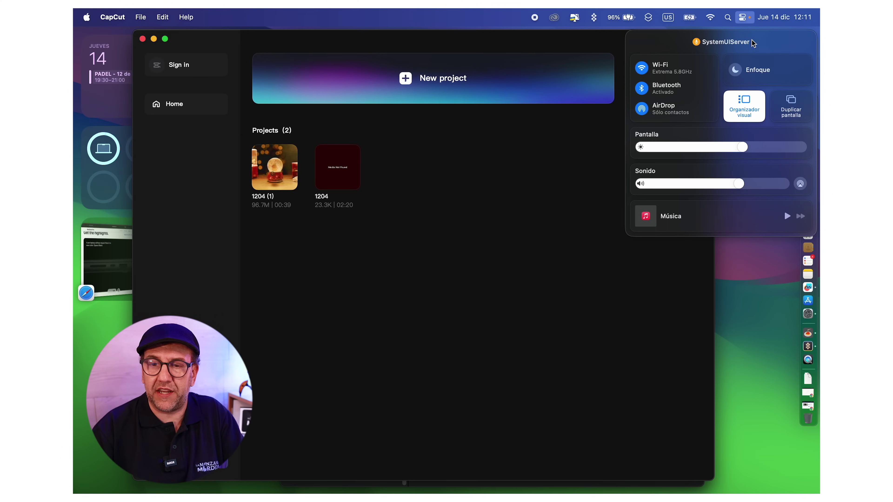
pyautogui.click(748, 111)
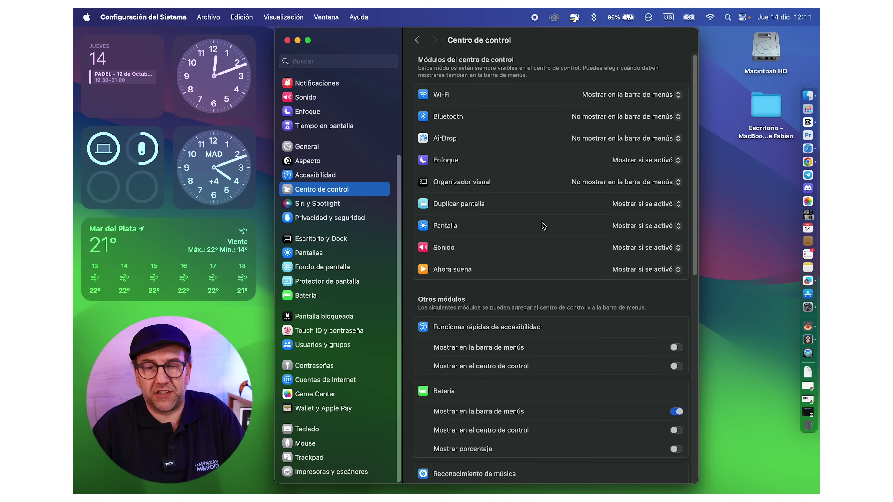
# - Review the modules in the Centro de control settings and view the Bluetooth devices from the Control Center
pyautogui.scroll(-5, 548, 197)
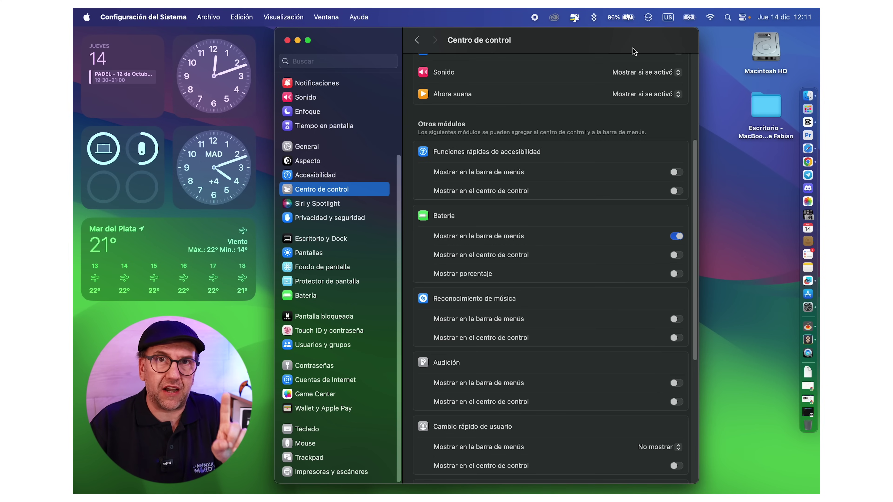
pyautogui.click(743, 17)
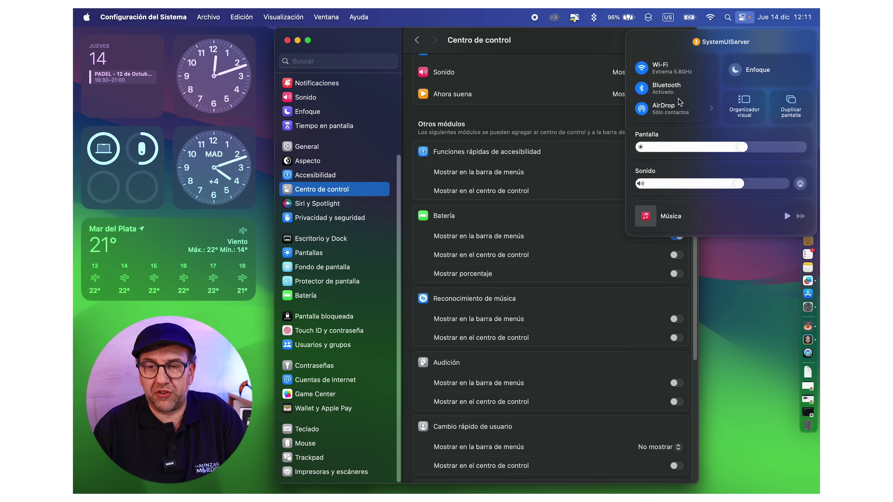
pyautogui.click(711, 87)
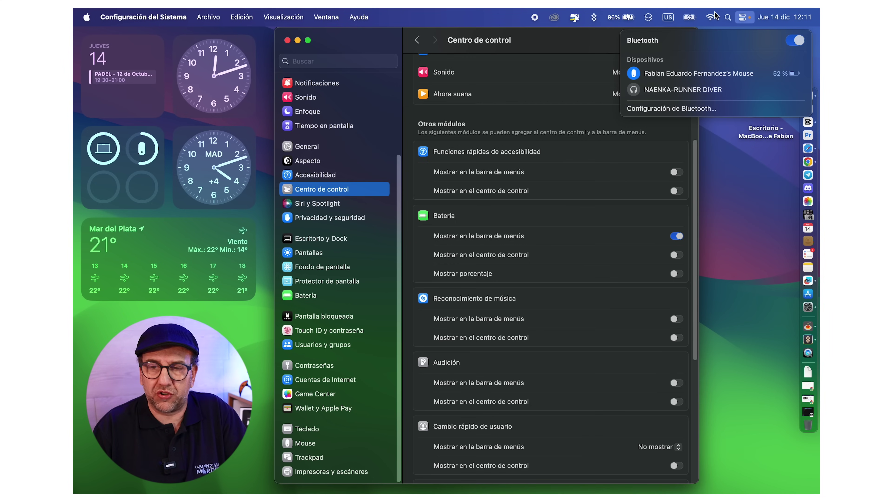
# - Add the Bluetooth module from the Control Center to the menu bar and open its device list there
pyautogui.click(717, 35)
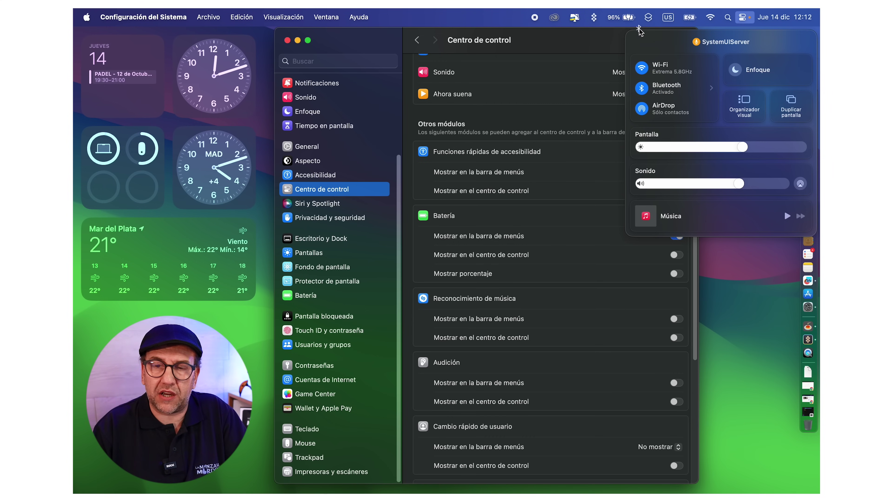
pyautogui.moveTo(639, 31); pyautogui.dragTo(638, 21)
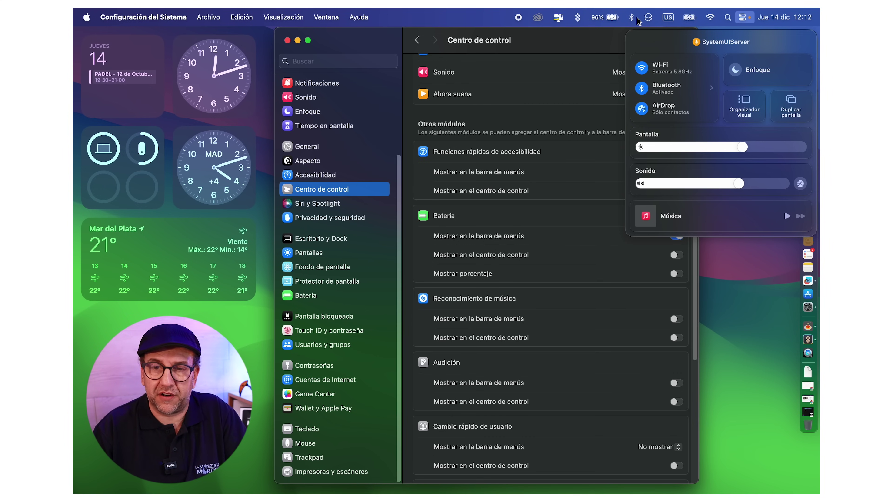
pyautogui.click(632, 18)
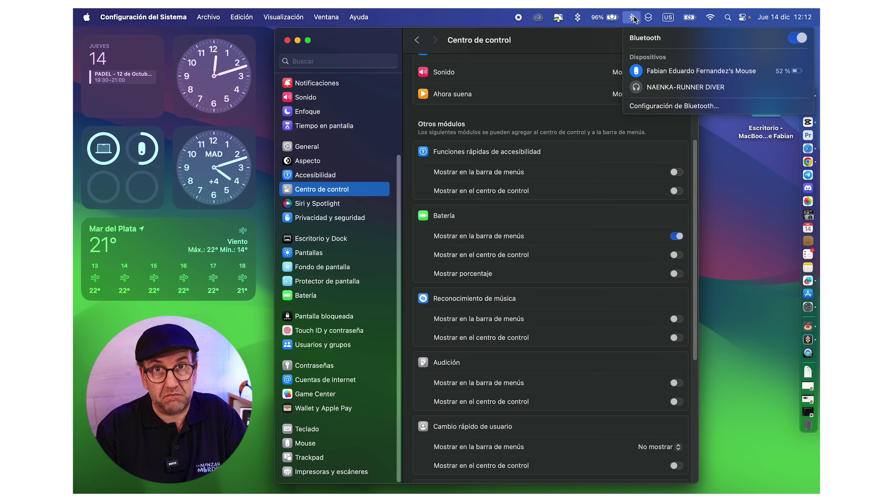
# - Add the Sonido module from the Control Center to the menu bar and check its new icon
pyautogui.click(746, 19)
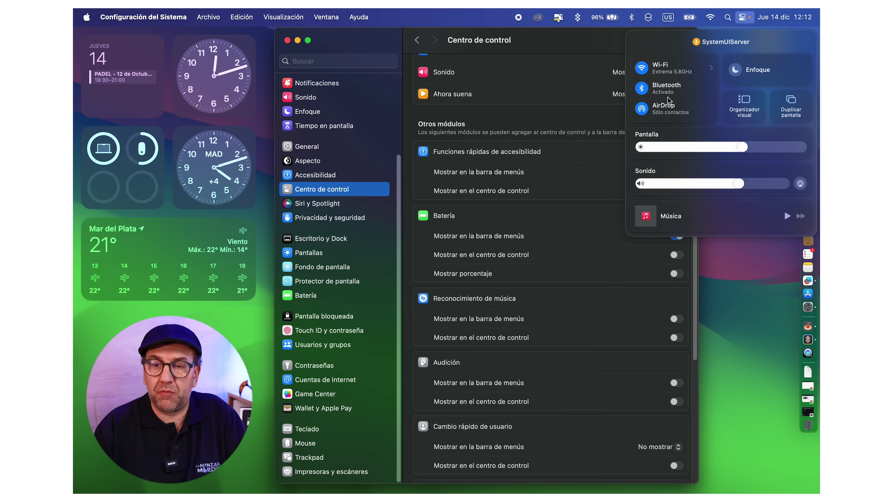
pyautogui.moveTo(674, 171); pyautogui.dragTo(626, 19)
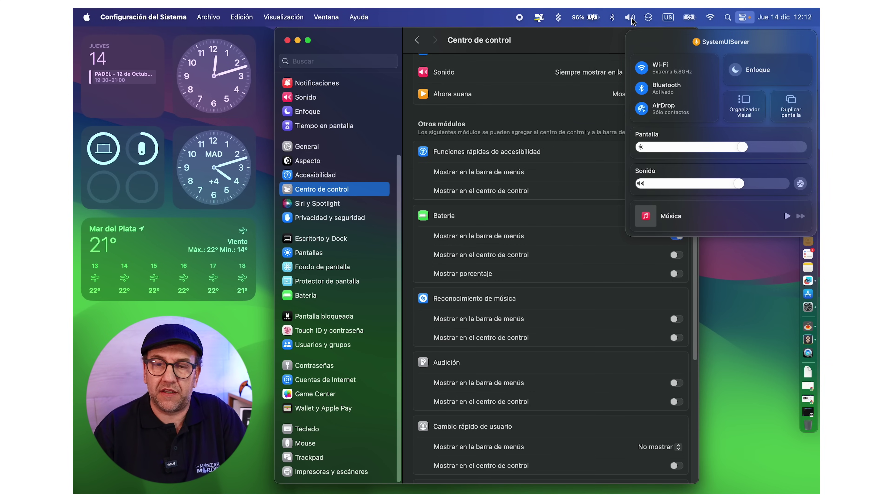
pyautogui.click(630, 19)
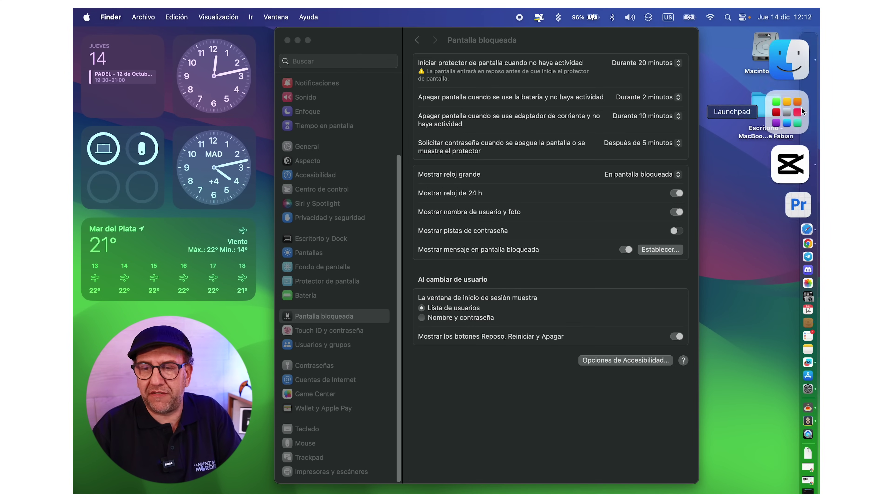
# - Open a Finder window and the Finder's settings
pyautogui.click(793, 98)
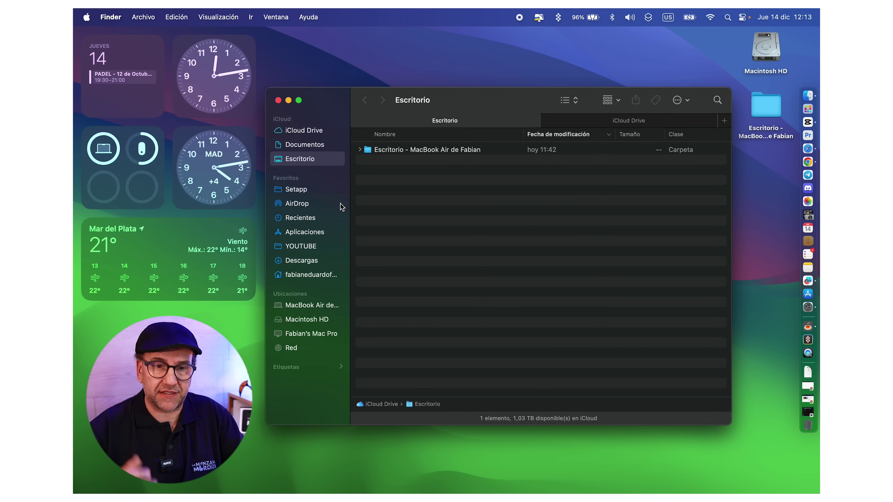
pyautogui.click(110, 16)
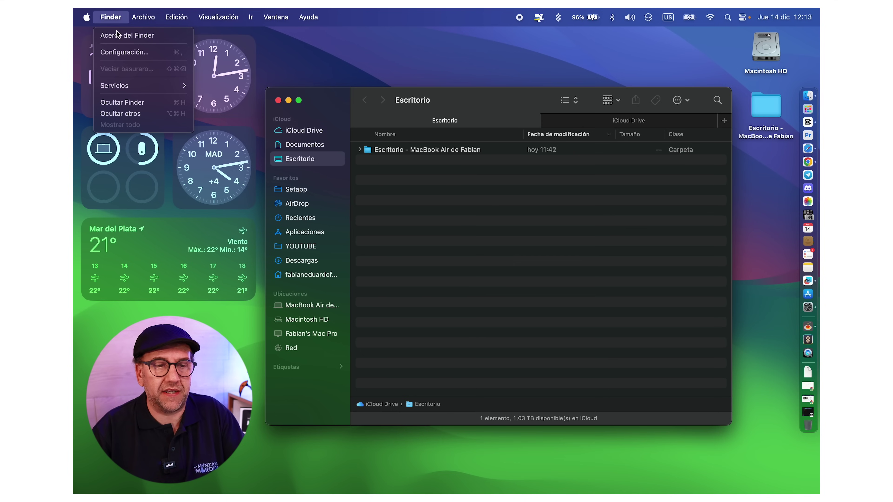
pyautogui.click(120, 52)
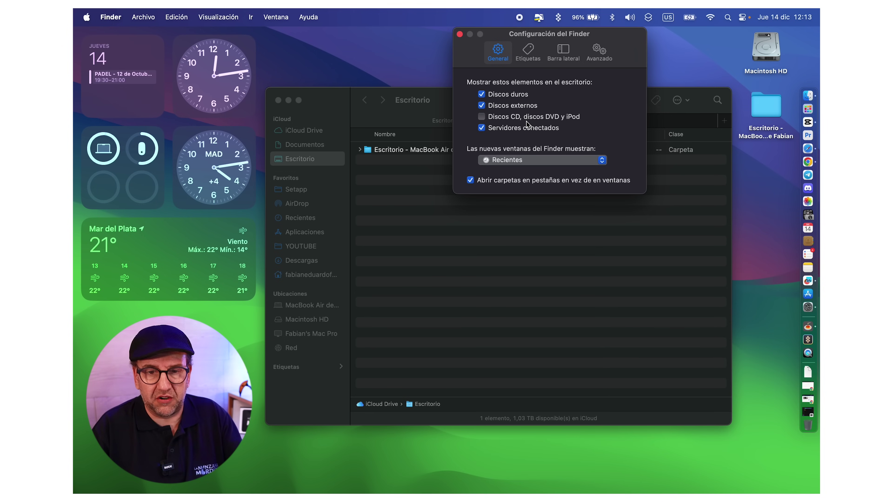
# - Try iCloud Drive as the folder shown by new Finder windows and set it back to Recientes
pyautogui.click(536, 162)
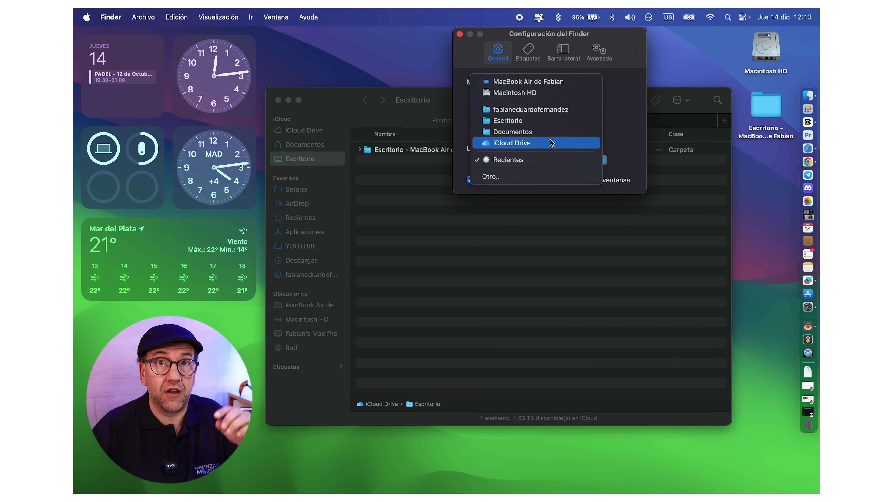
pyautogui.click(544, 143)
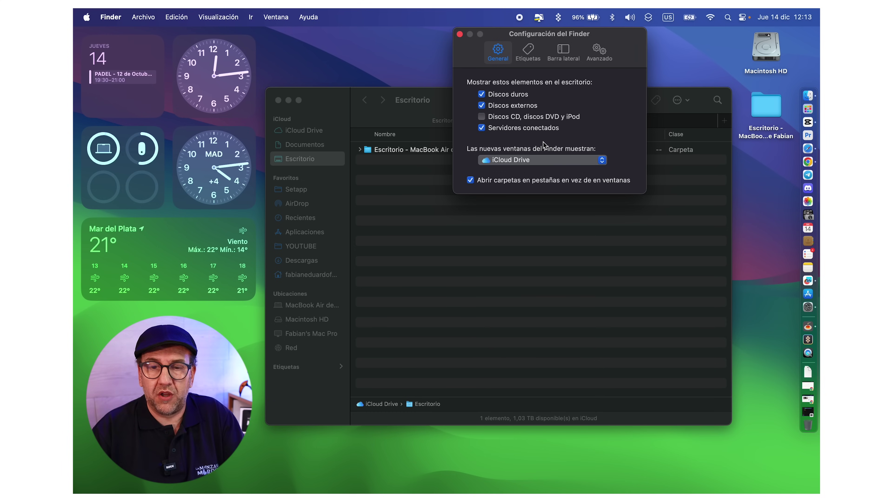
pyautogui.click(552, 163)
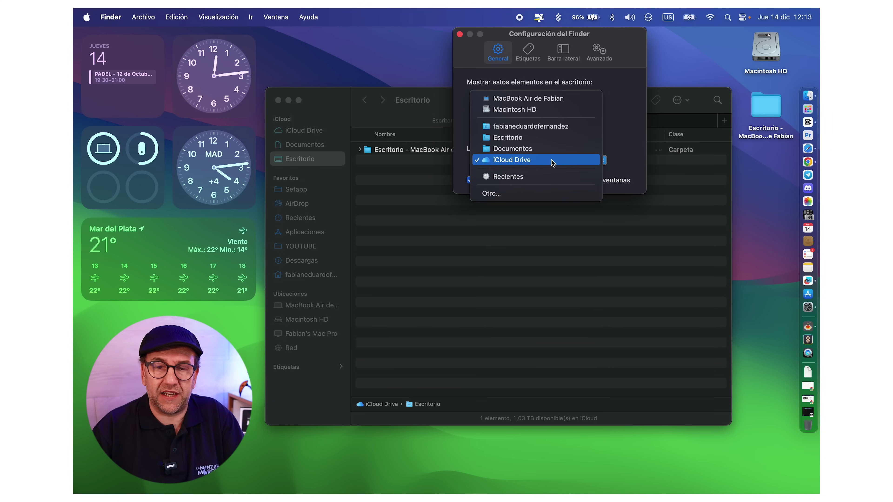
pyautogui.click(549, 177)
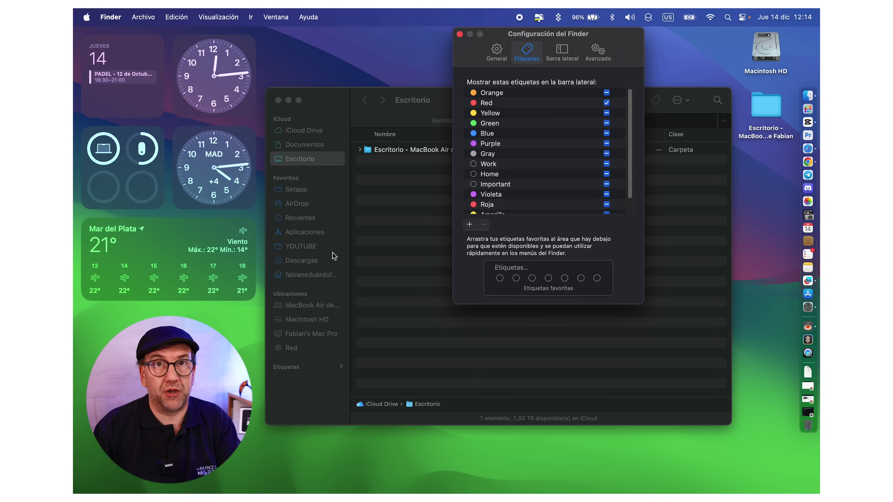
# - Add En mi Mac to the Finder sidebar favorites and close the Finder settings
pyautogui.click(566, 55)
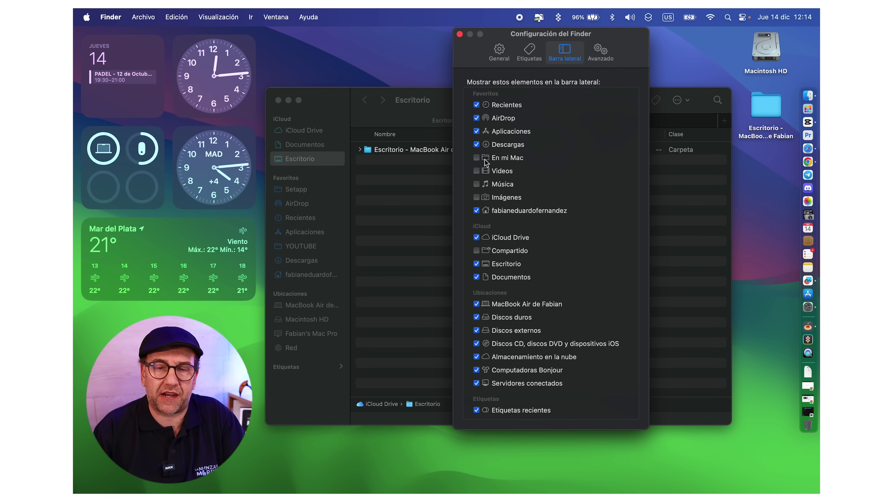
pyautogui.click(477, 158)
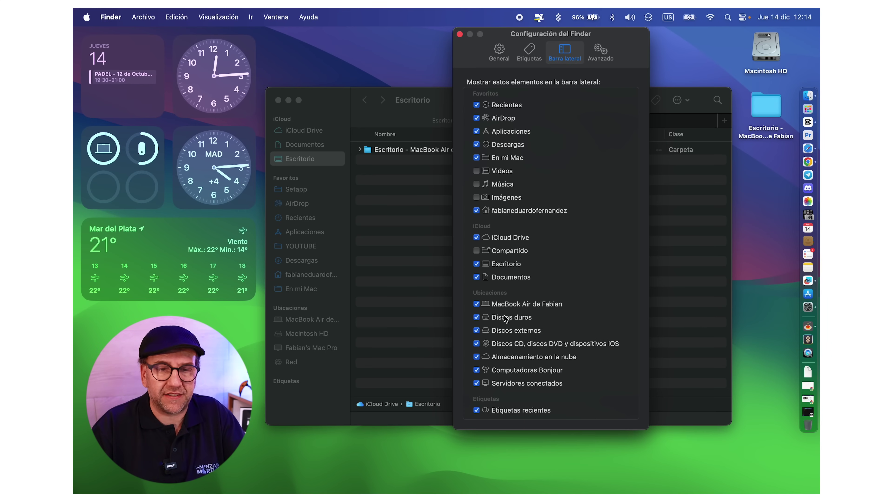
pyautogui.click(459, 34)
# - Create a folder named DEMO DE VIDEOS in Descargas and add it to the sidebar favorites just below Descargas
pyautogui.click(304, 145)
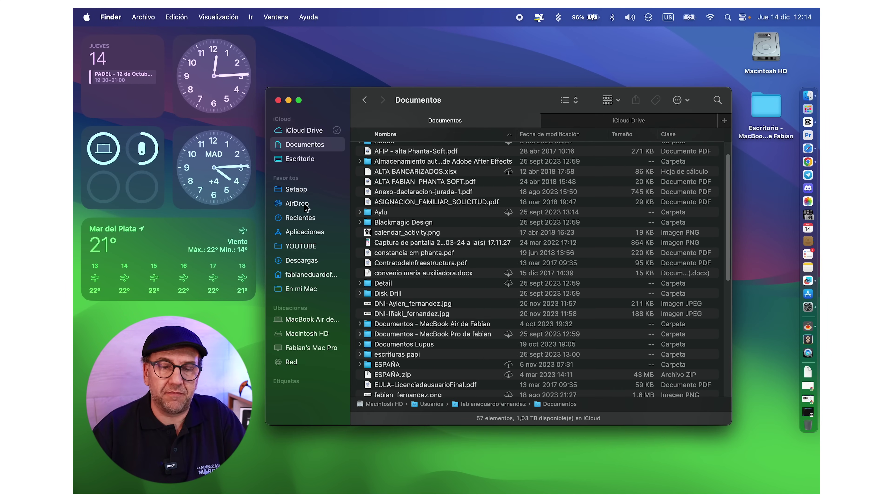
pyautogui.moveTo(305, 205); pyautogui.dragTo(311, 219)
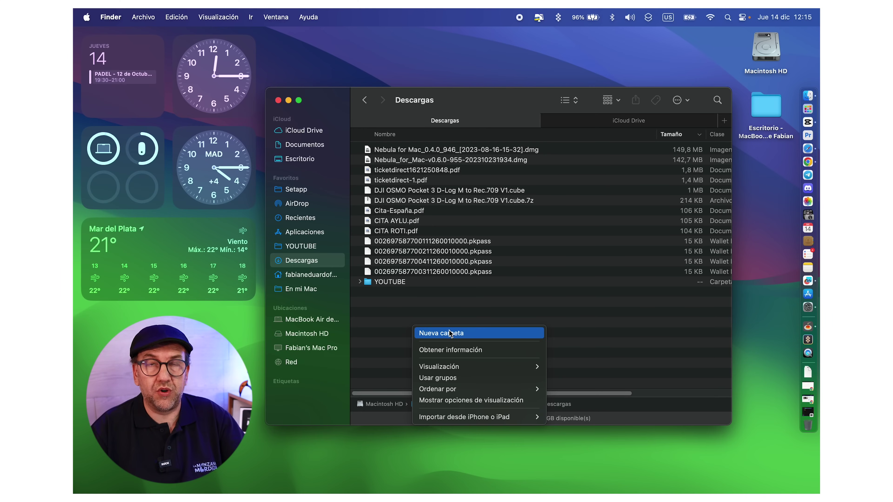
pyautogui.click(450, 332)
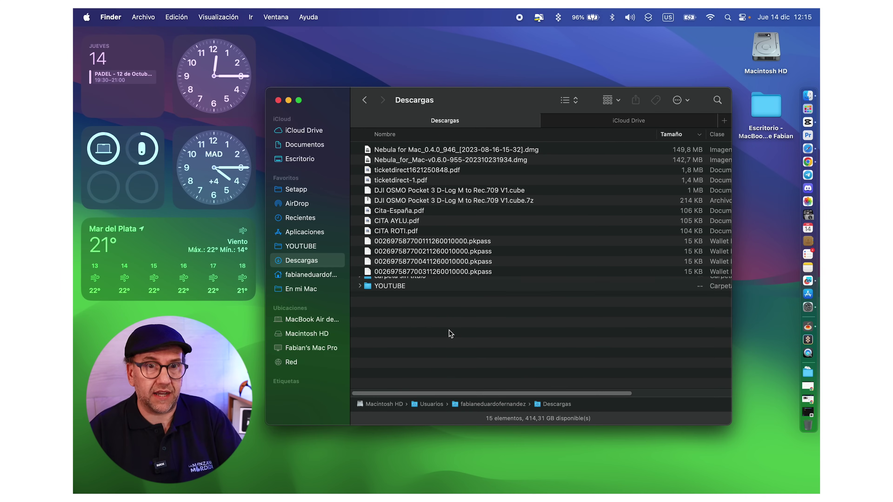
pyautogui.write('DEMO DE VIDEOS')
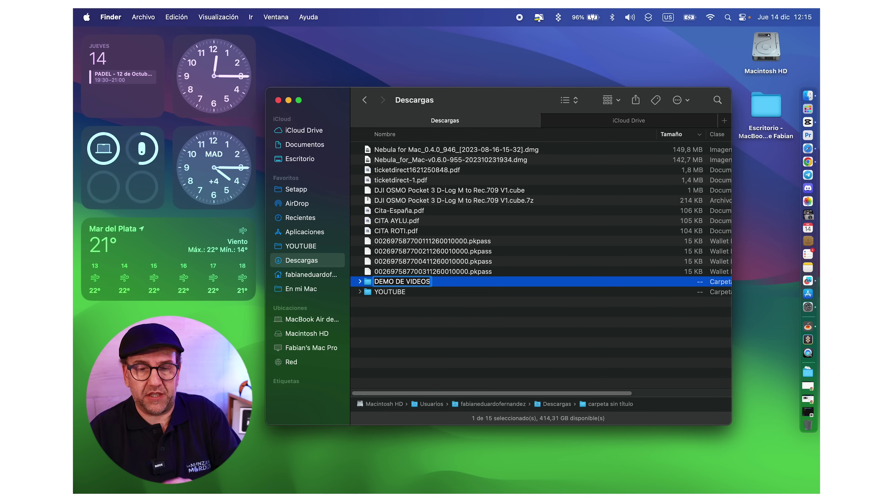
pyautogui.press('Return')
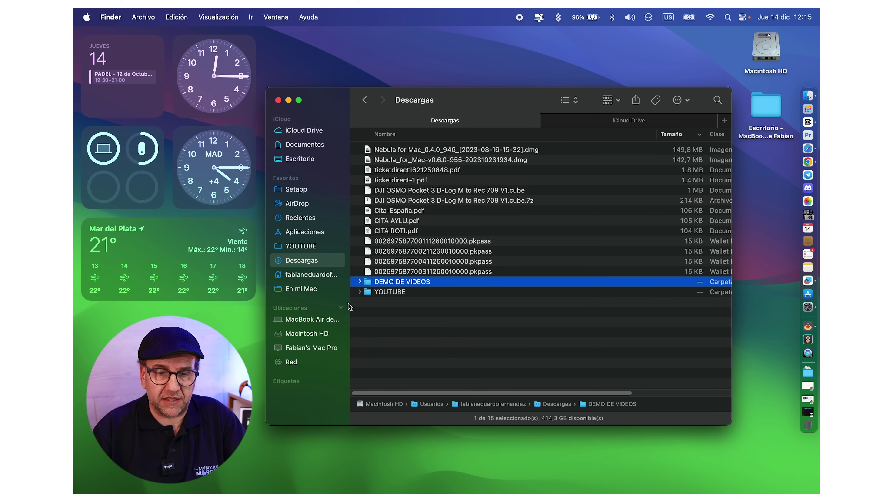
pyautogui.moveTo(370, 284); pyautogui.dragTo(315, 272)
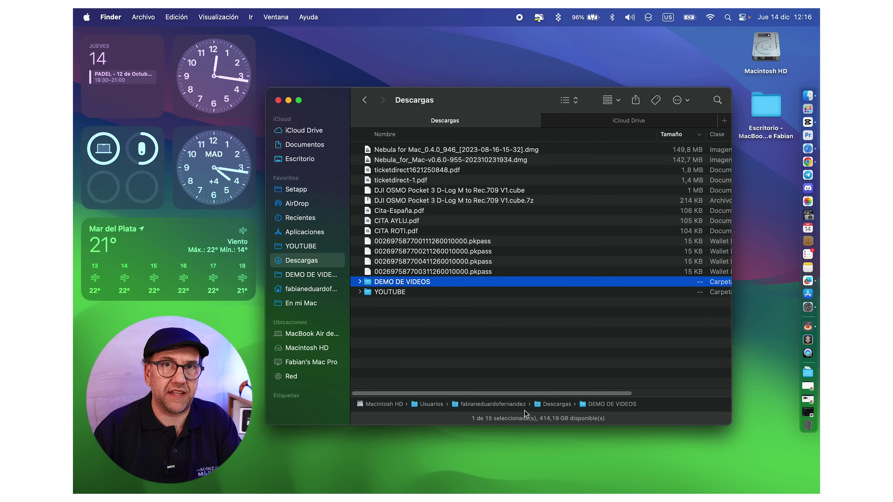
# - Review the path and status bar options, and select DEMO DE VIDEOS with the four files above it to check the status bar
pyautogui.click(221, 14)
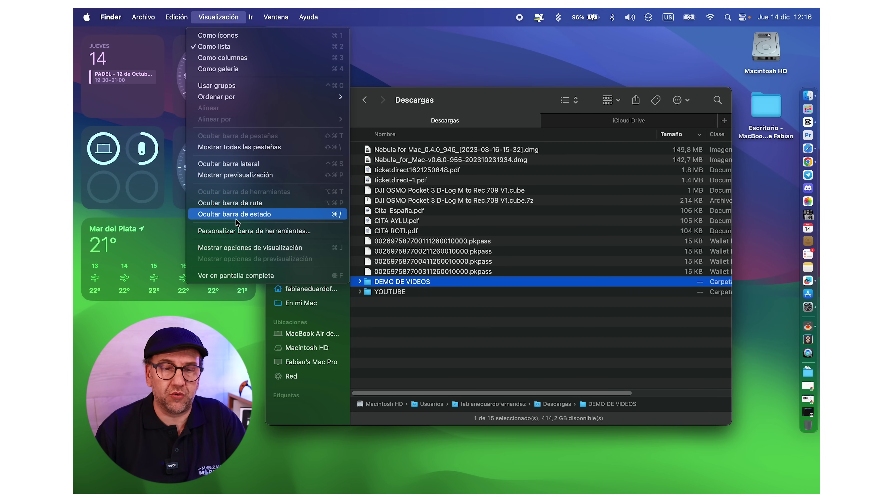
pyautogui.click(486, 348)
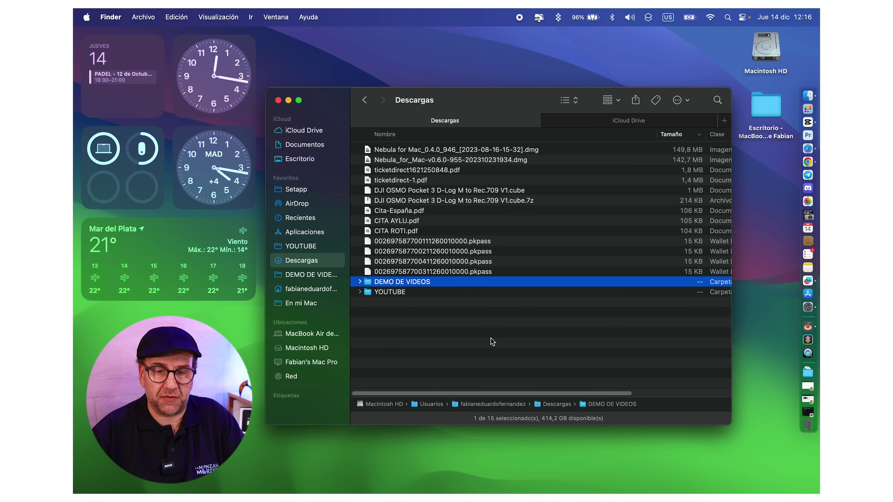
pyautogui.hotkey('shift', 'Up')
pyautogui.hotkey('shift', 'Up')
pyautogui.hotkey('shift', 'Up')
pyautogui.hotkey('shift', 'Up')
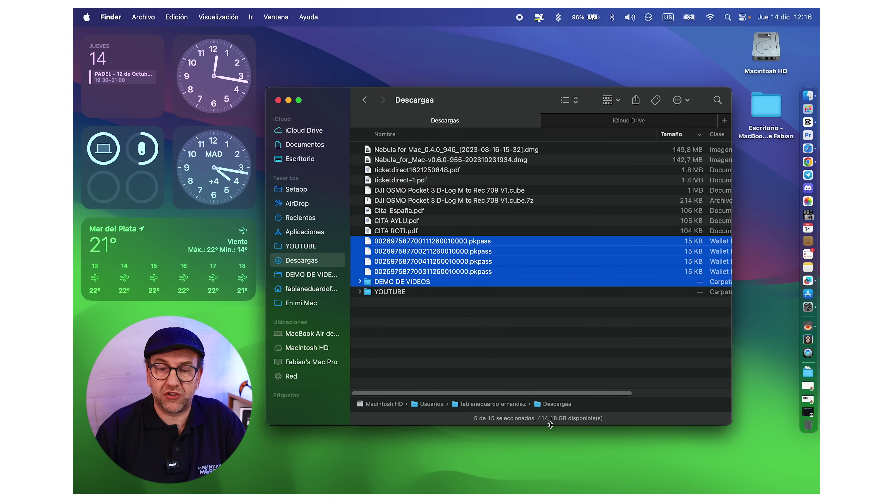
pyautogui.click(492, 389)
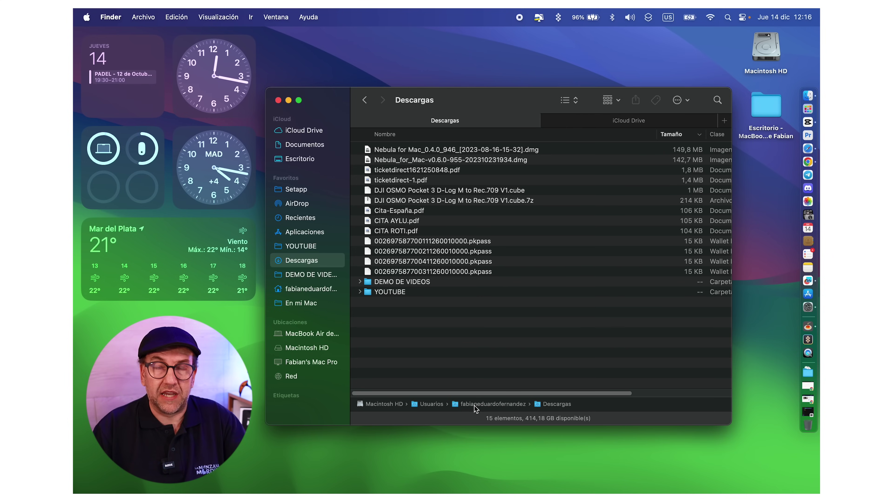
# - Navigate through Usuarios in the path bar to the user's home folder and open Imágenes in a new tab
pyautogui.doubleClick(438, 405)
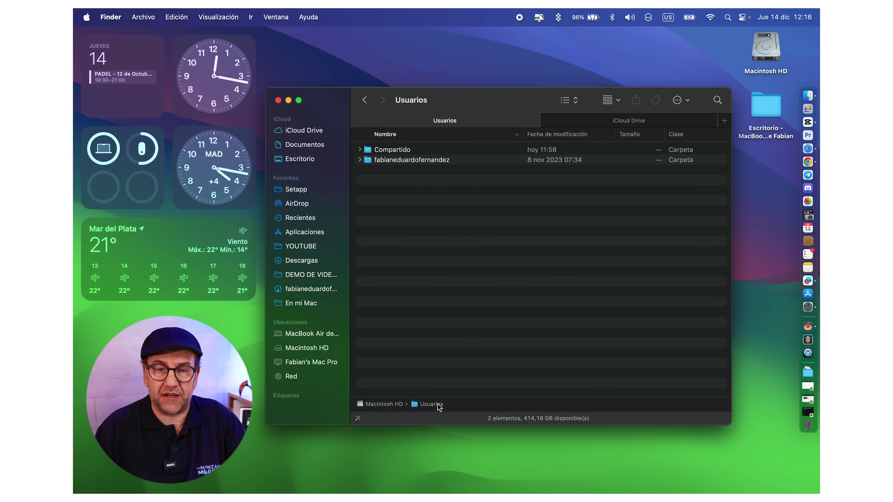
pyautogui.doubleClick(411, 163)
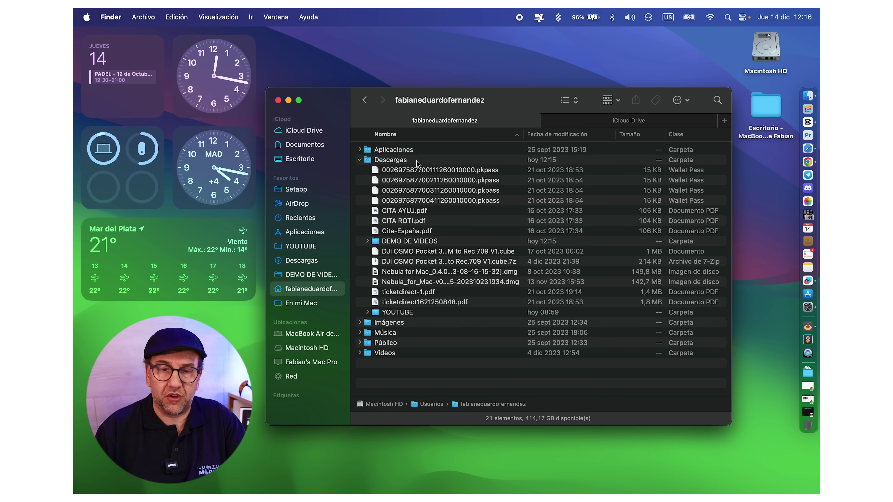
pyautogui.rightClick(399, 323)
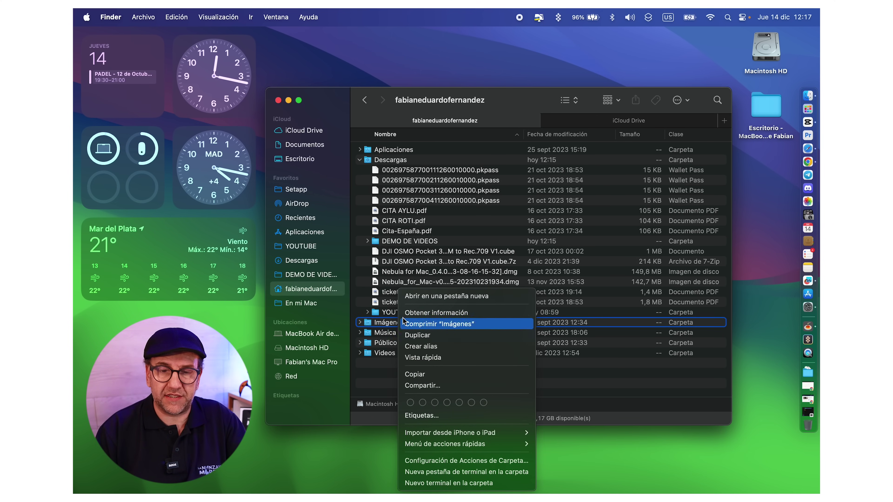
pyautogui.click(442, 297)
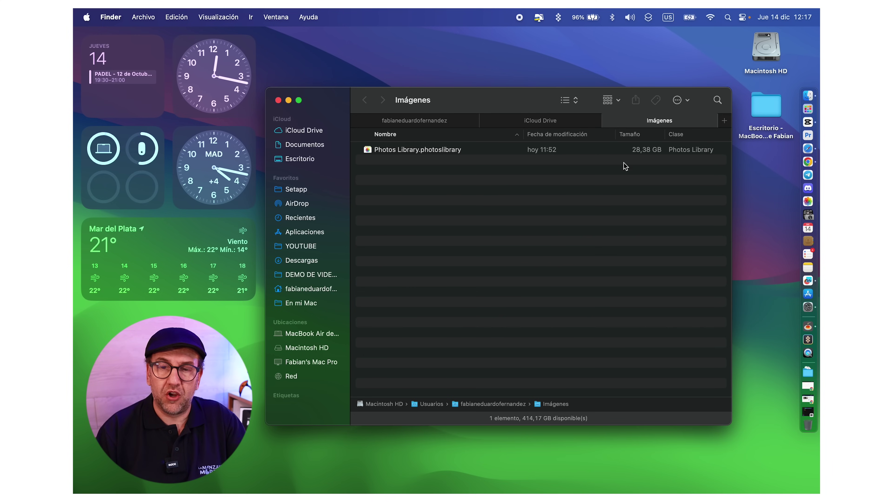
# - Move the Imágenes tab before the iCloud Drive tab and add the Imágenes folder to the sidebar favorites from the path bar
pyautogui.moveTo(646, 122); pyautogui.dragTo(530, 119)
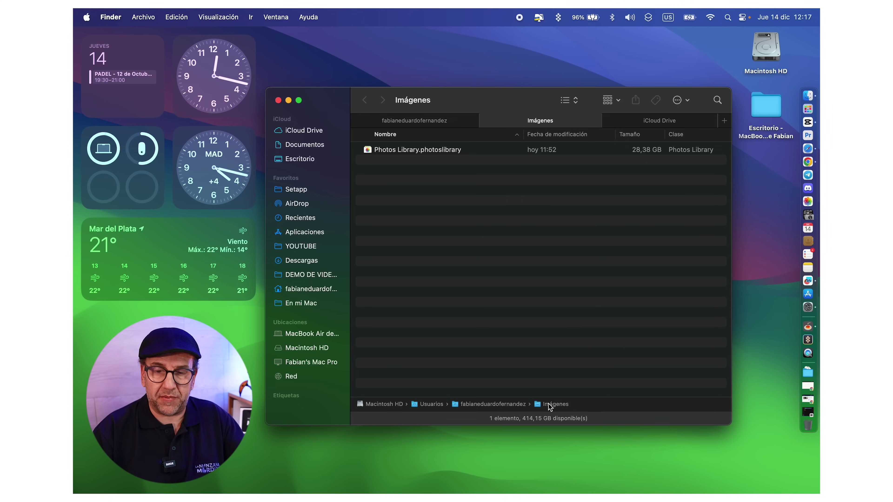
pyautogui.moveTo(550, 406); pyautogui.dragTo(323, 303)
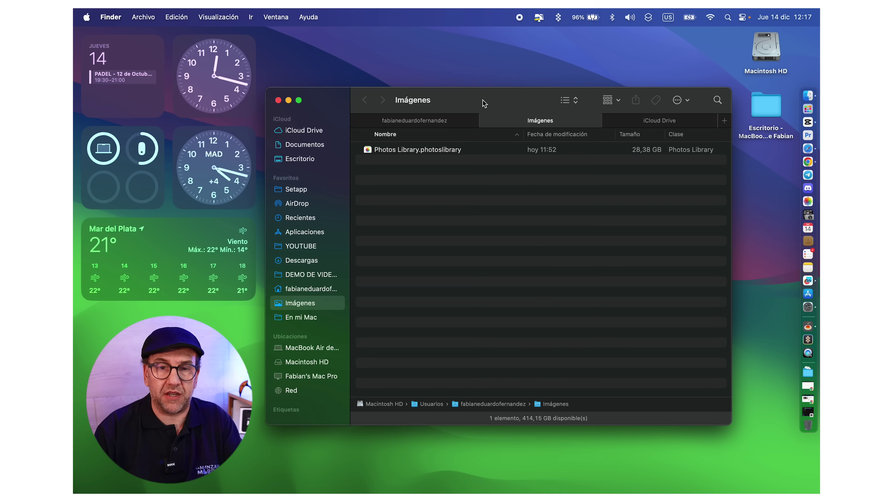
# - Examine the items in the Finder toolbar customization and try moving the Vista rápida item
pyautogui.rightClick(483, 103)
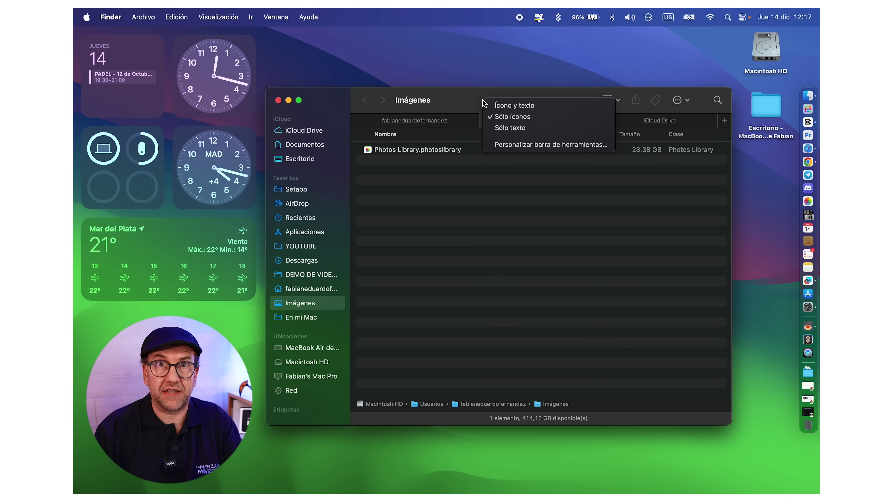
pyautogui.click(522, 144)
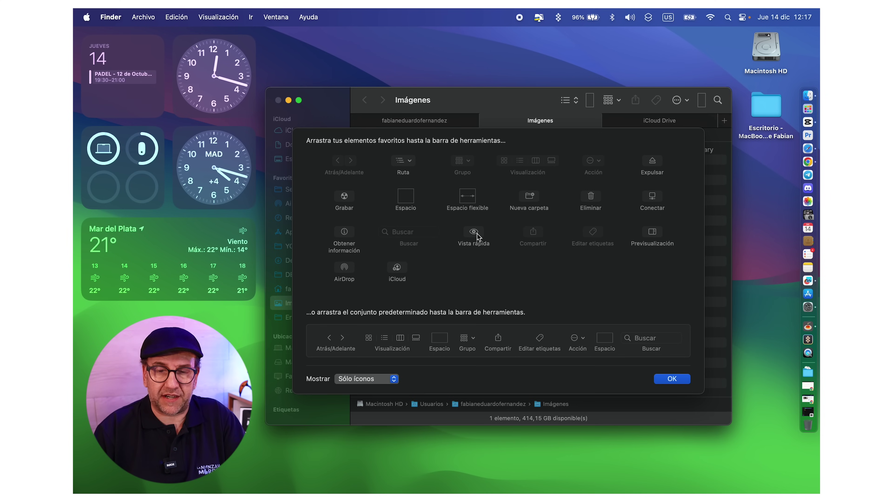
pyautogui.moveTo(517, 345); pyautogui.dragTo(560, 350)
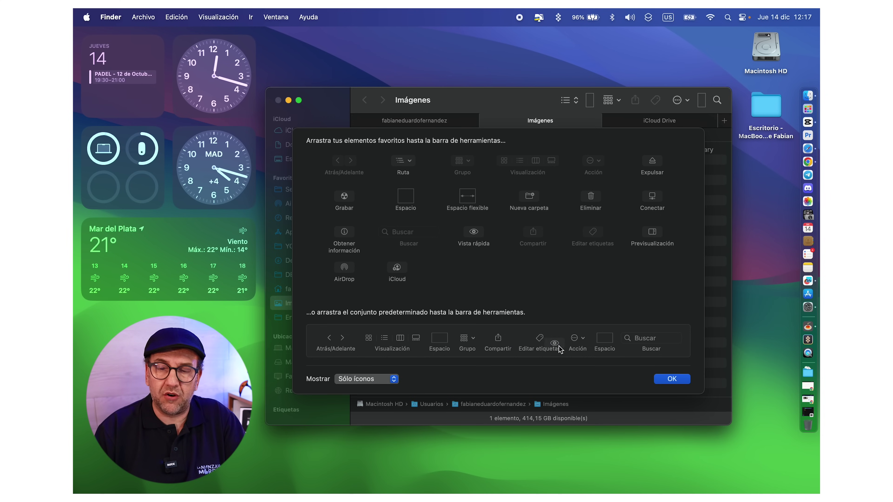
pyautogui.moveTo(641, 352); pyautogui.dragTo(545, 292)
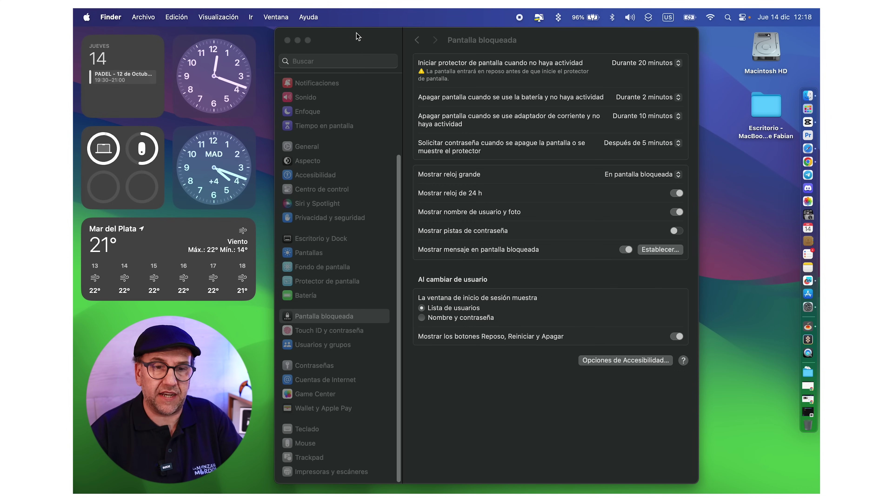
# - Move the Configuración del Sistema window partly over the desktop widgets and reveal the desktop
pyautogui.moveTo(358, 36); pyautogui.dragTo(299, 35)
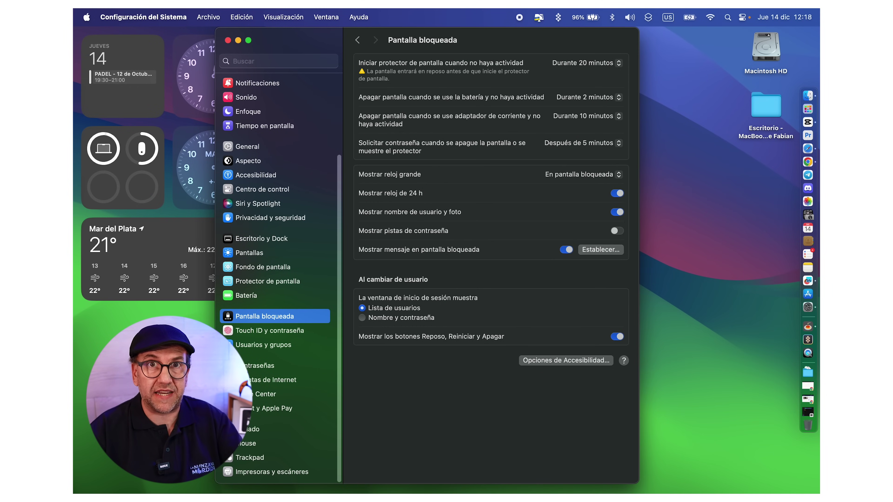
pyautogui.press('F11')
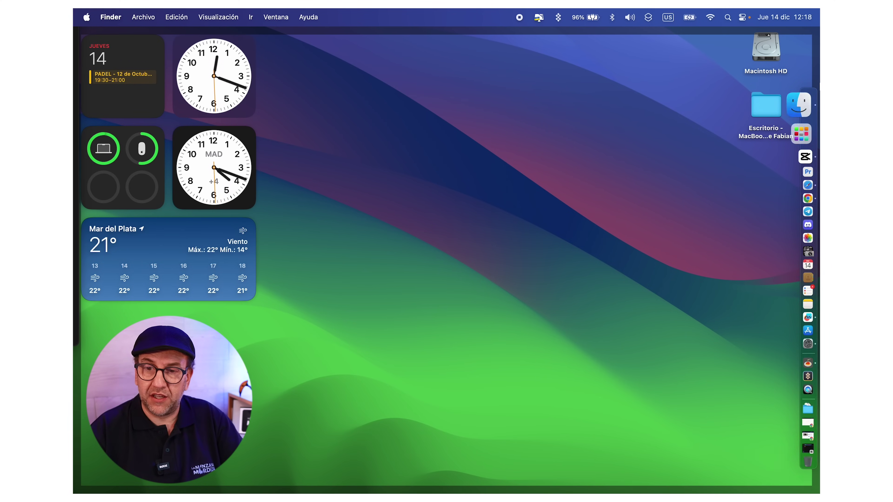
# - Open the widget gallery from the Notification Center and place the wide Baterías Estado widget on the desktop below the weather widget
pyautogui.click(805, 14)
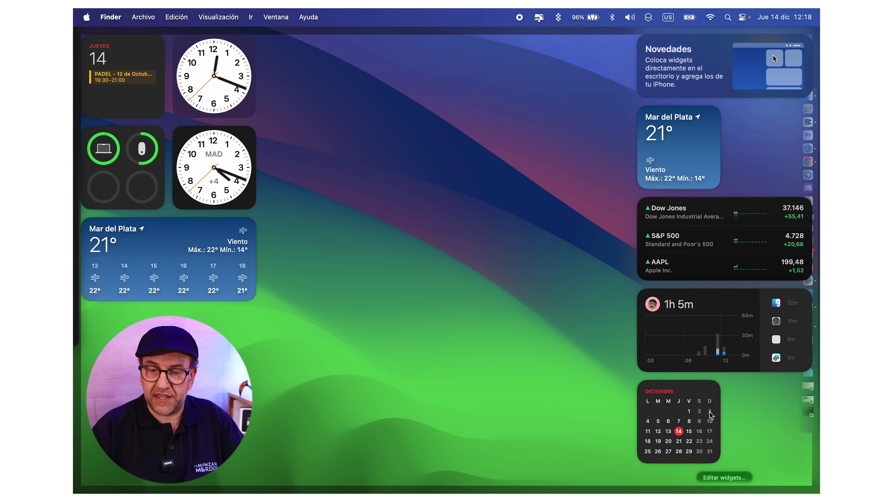
pyautogui.click(725, 478)
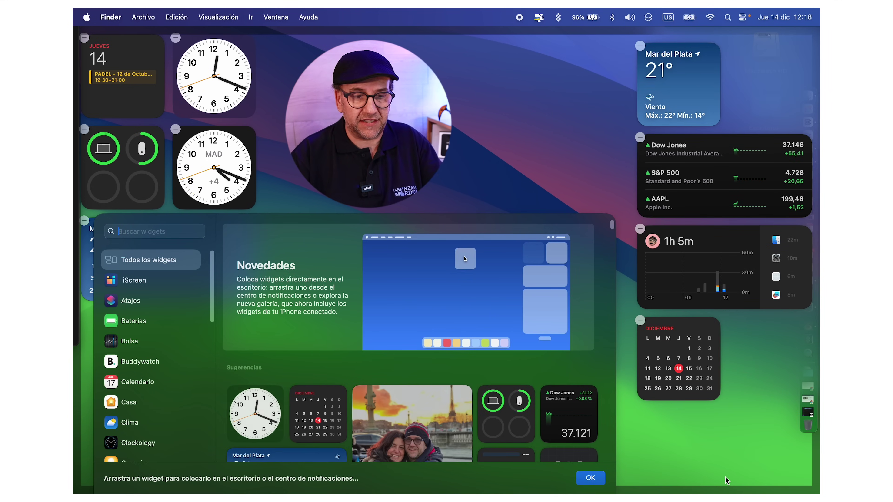
pyautogui.click(166, 301)
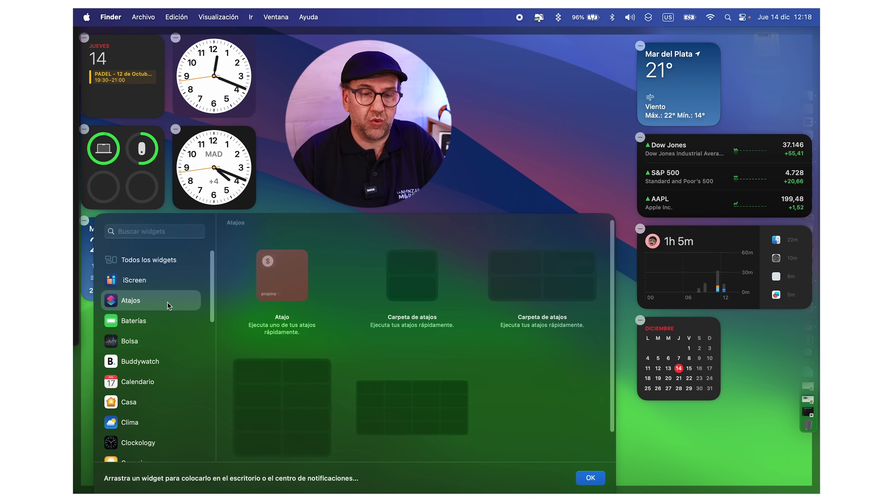
pyautogui.click(168, 327)
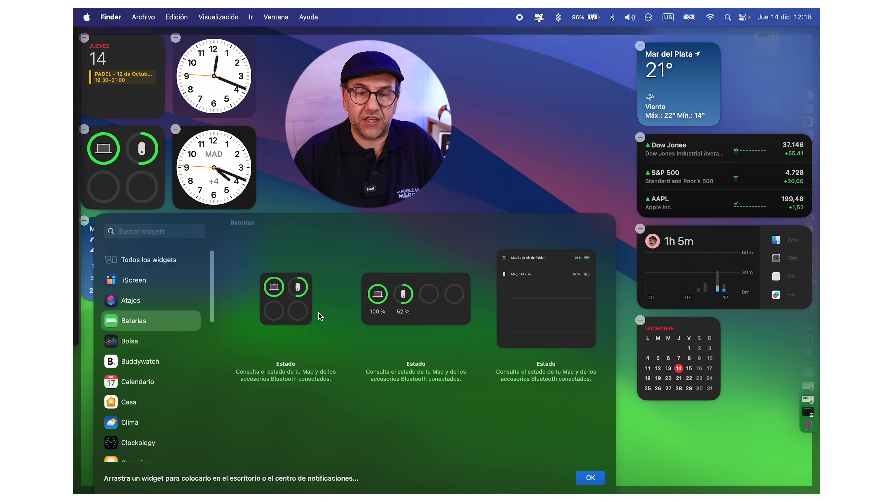
pyautogui.moveTo(404, 310); pyautogui.dragTo(168, 338)
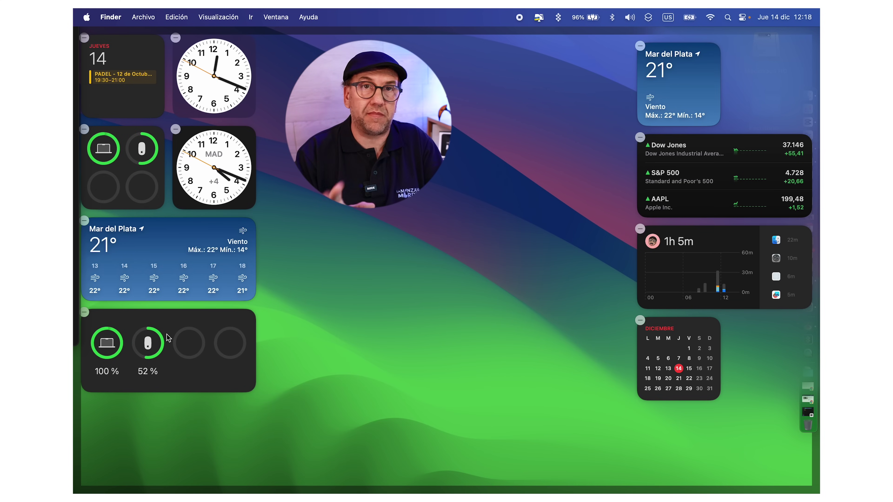